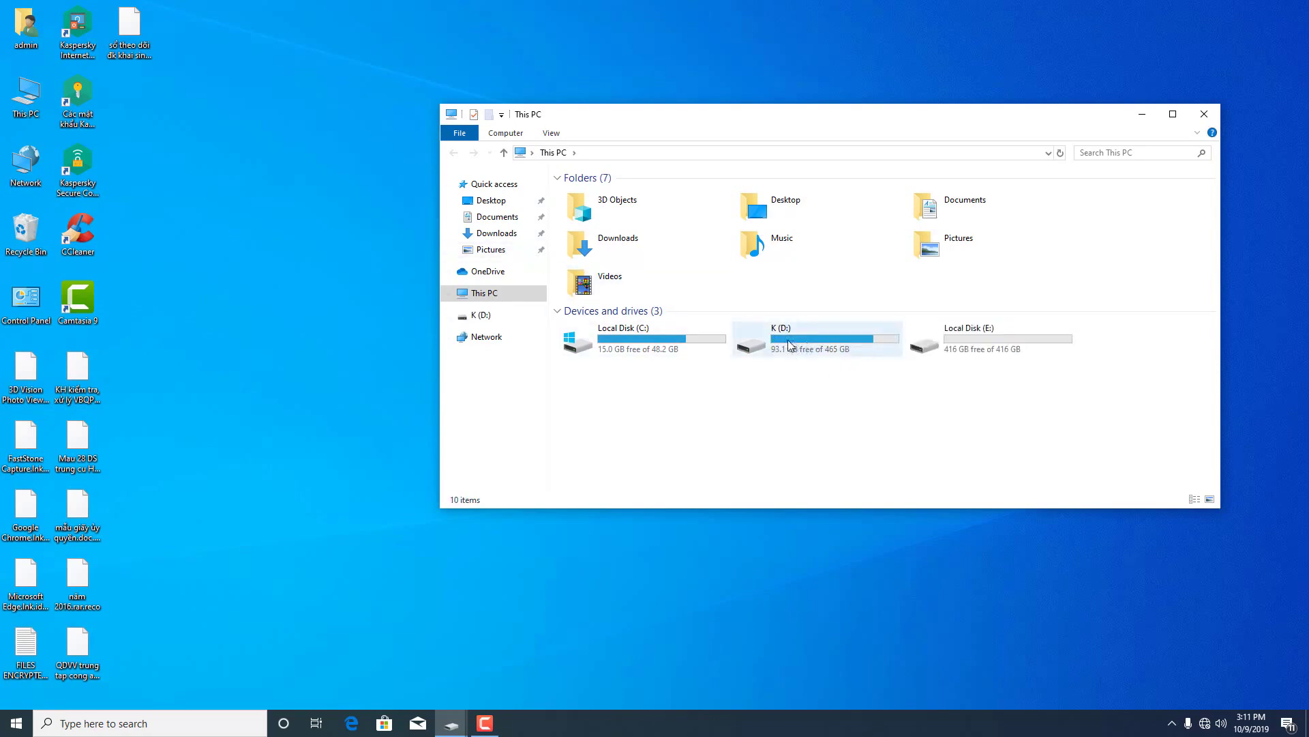
# Open the trendmicroransomware Full folder inside data\Soft\CUU DU LIEU on drive K (D:).
pyautogui.doubleClick(873, 348)
pyautogui.doubleClick(583, 208)
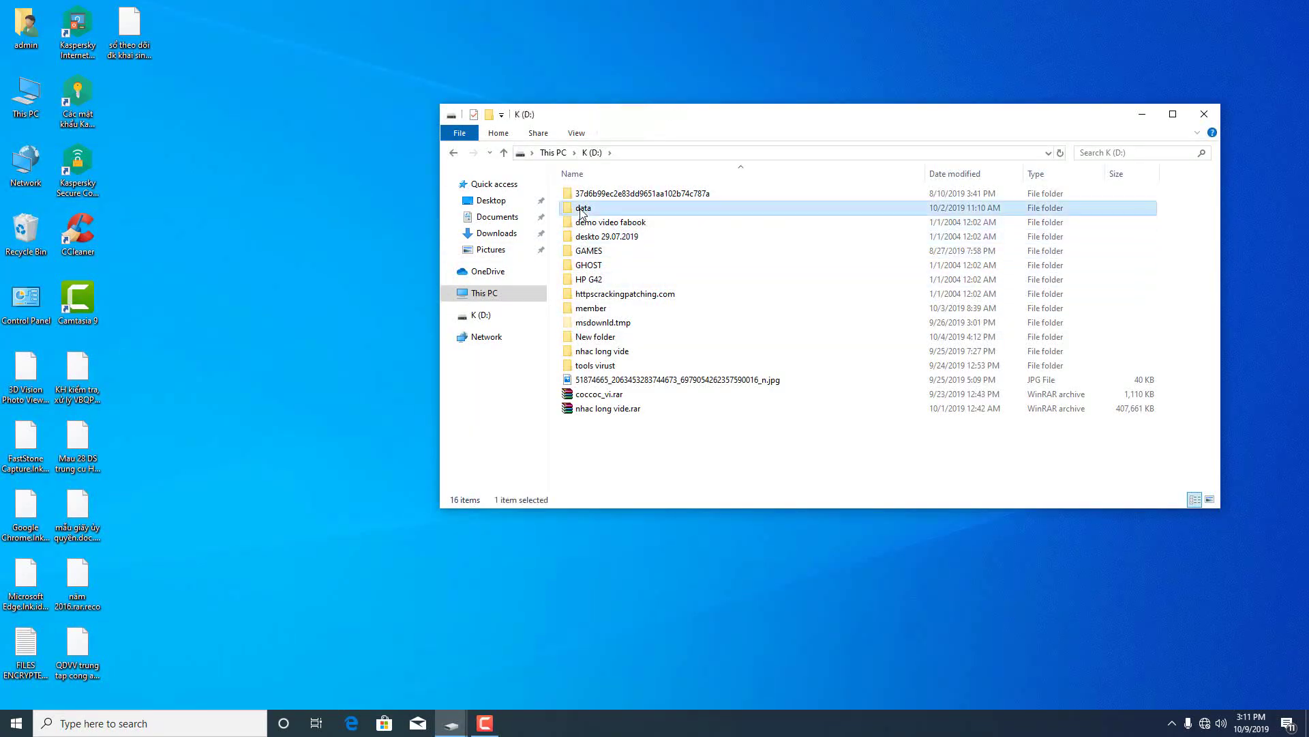
pyautogui.click(583, 295)
pyautogui.doubleClick(583, 296)
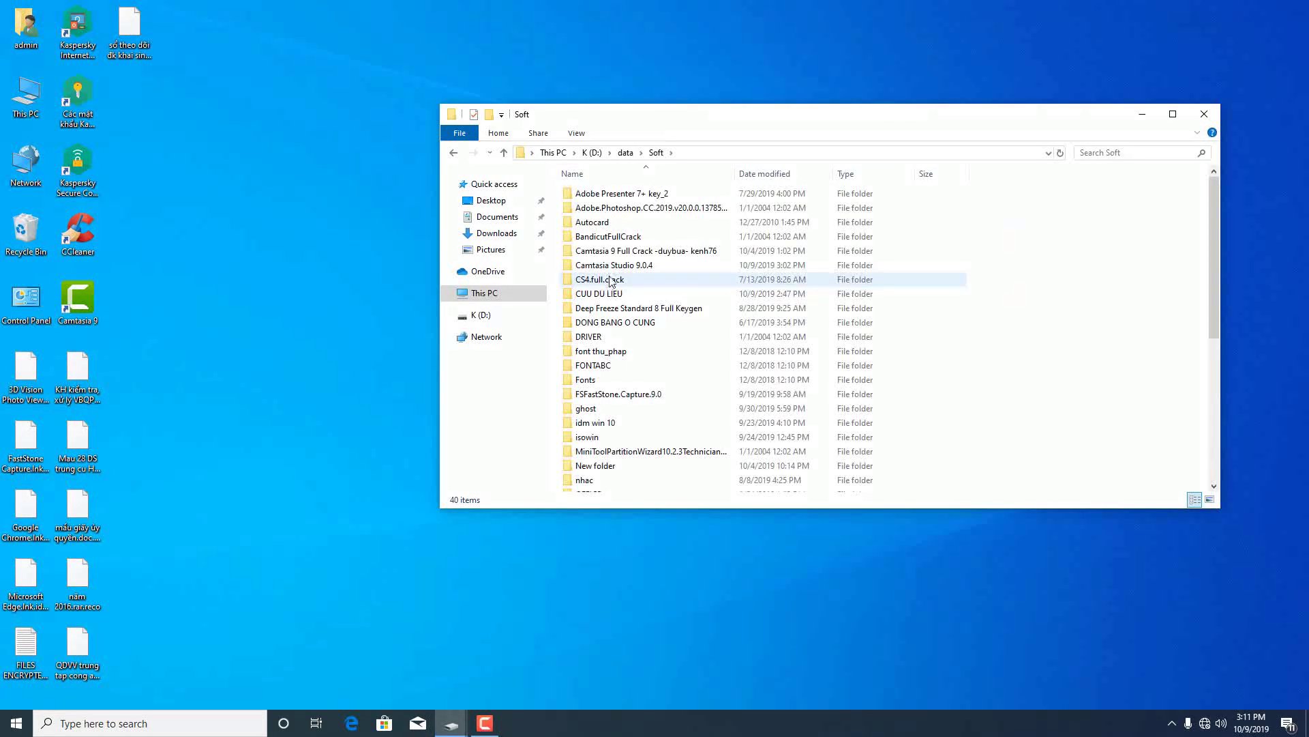
pyautogui.click(584, 294)
pyautogui.doubleClick(583, 295)
pyautogui.click(599, 208)
pyautogui.doubleClick(598, 208)
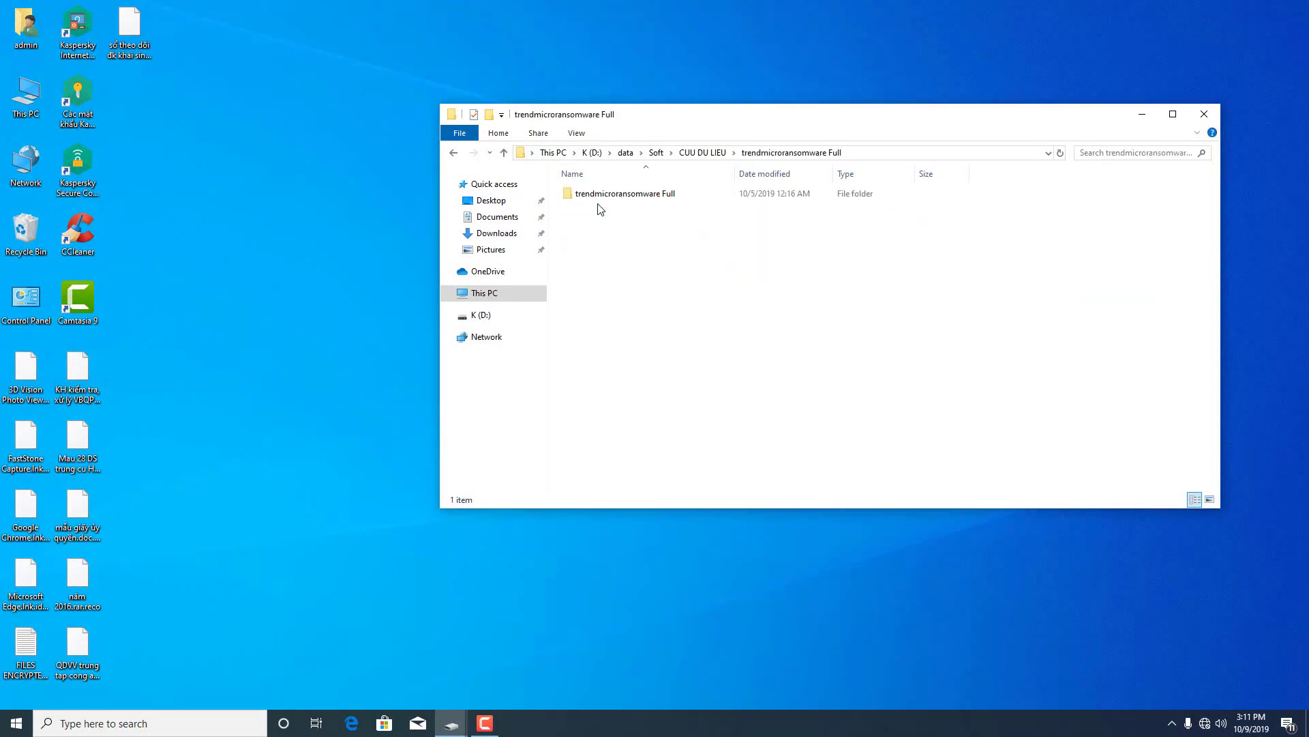
# Launch RansomwareFileDecryptor Full.exe from the inner trendmicroransomware Full folder, minimize the file window and accept the licence terms.
pyautogui.click(604, 198)
pyautogui.doubleClick(607, 196)
pyautogui.click(618, 197)
pyautogui.doubleClick(617, 196)
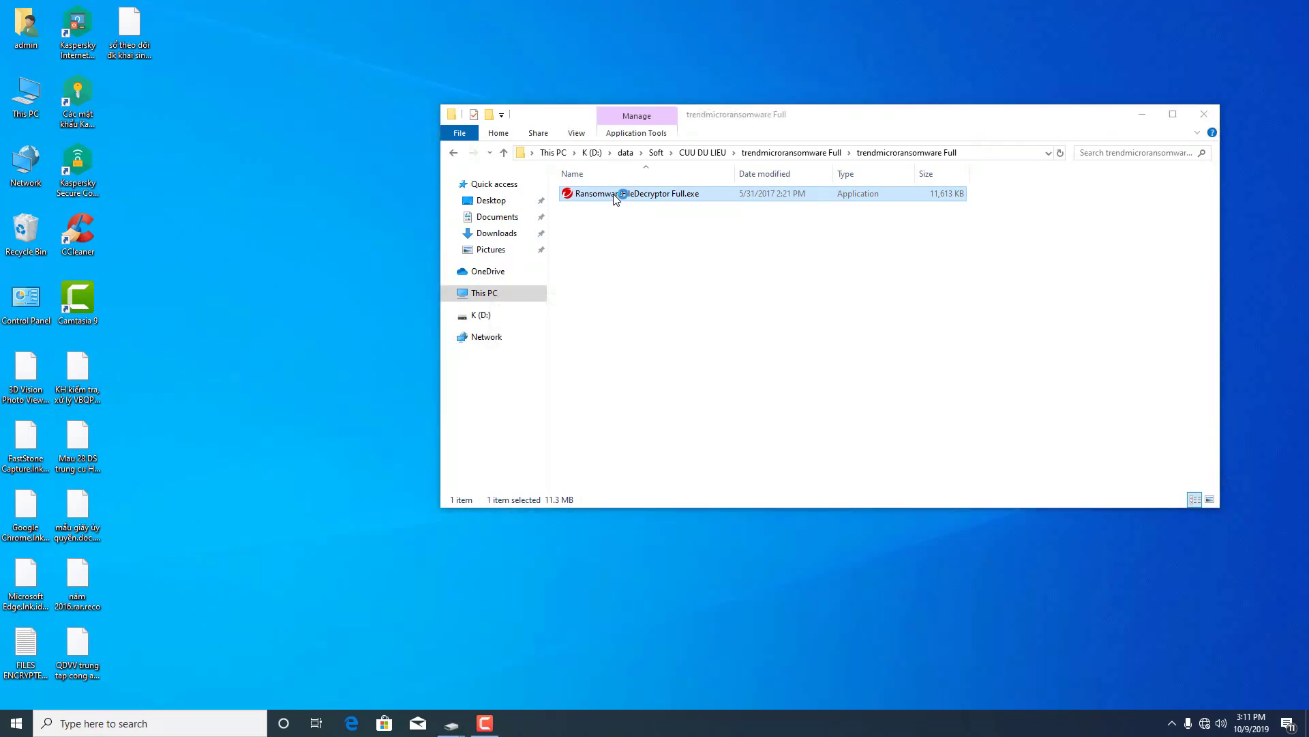
pyautogui.click(1145, 117)
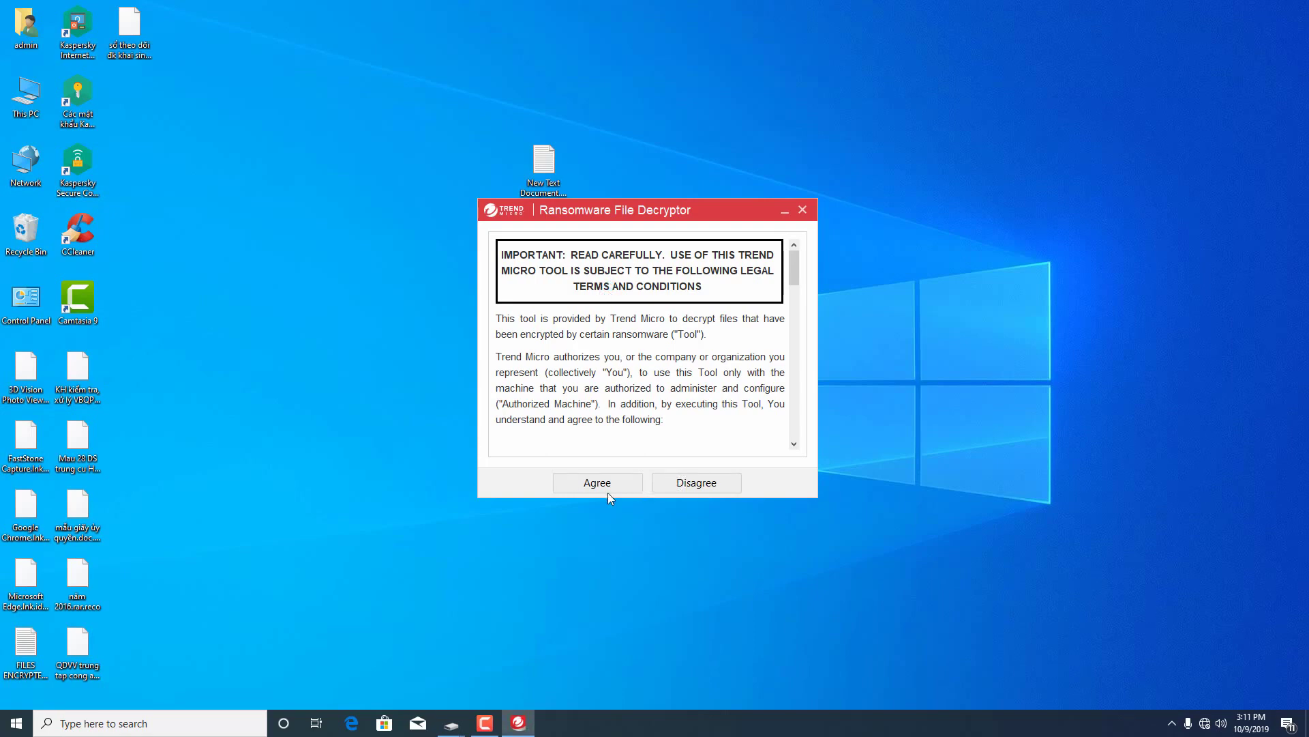
pyautogui.click(603, 481)
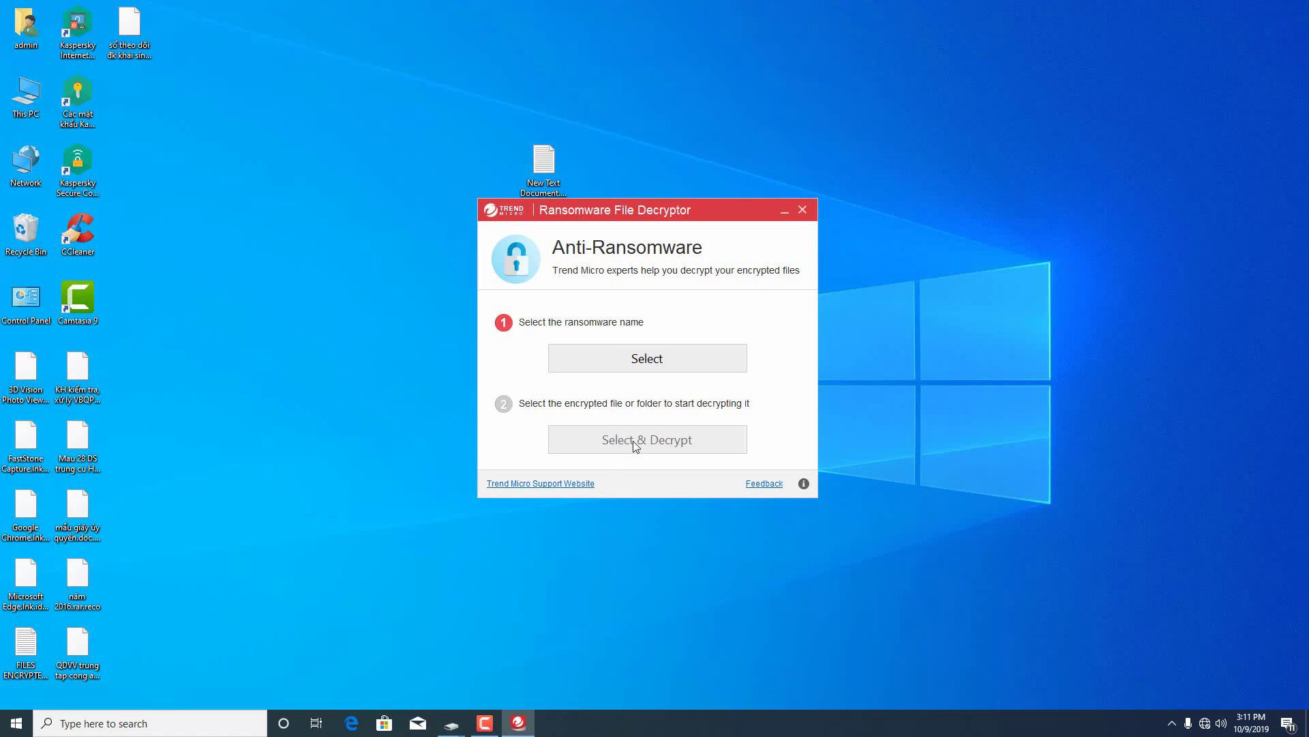
# Try to identify the unknown ransomware by analyzing the desktop file KH kiểm tra, xử lý VBQPPL.doc.reco.
pyautogui.click(649, 364)
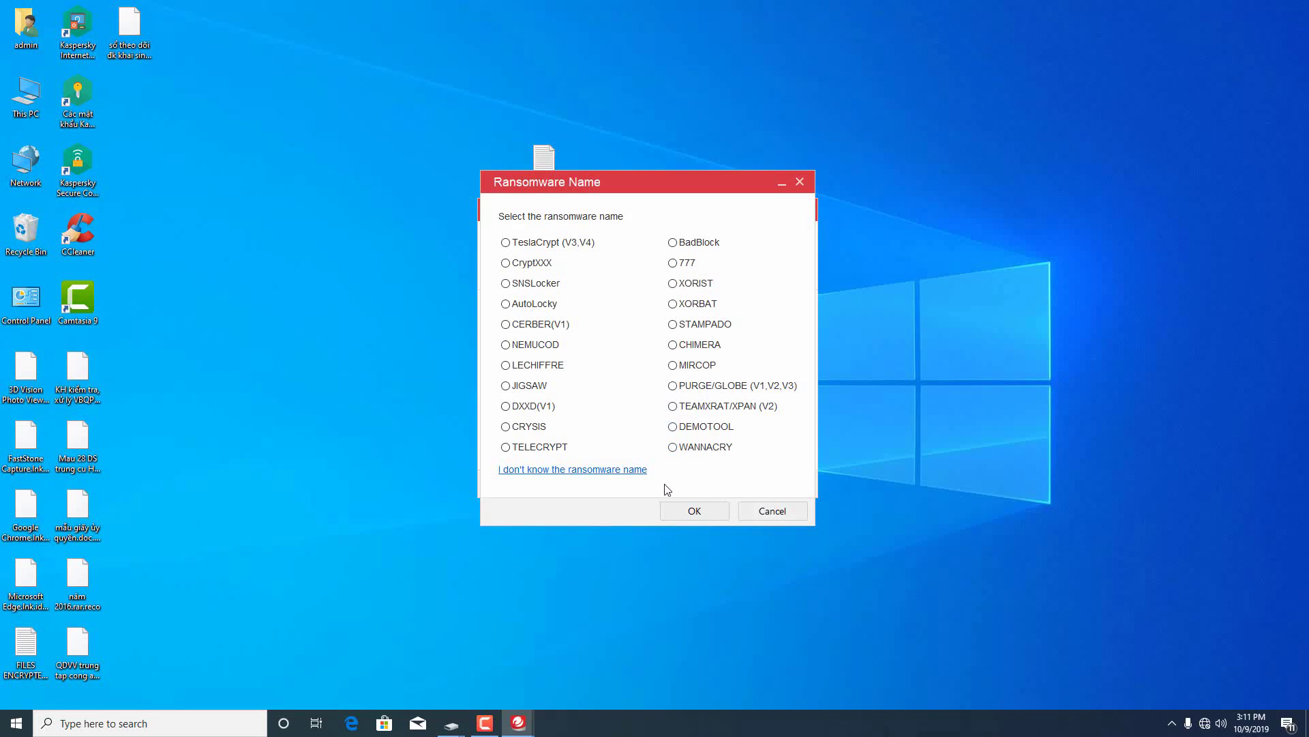
pyautogui.click(542, 472)
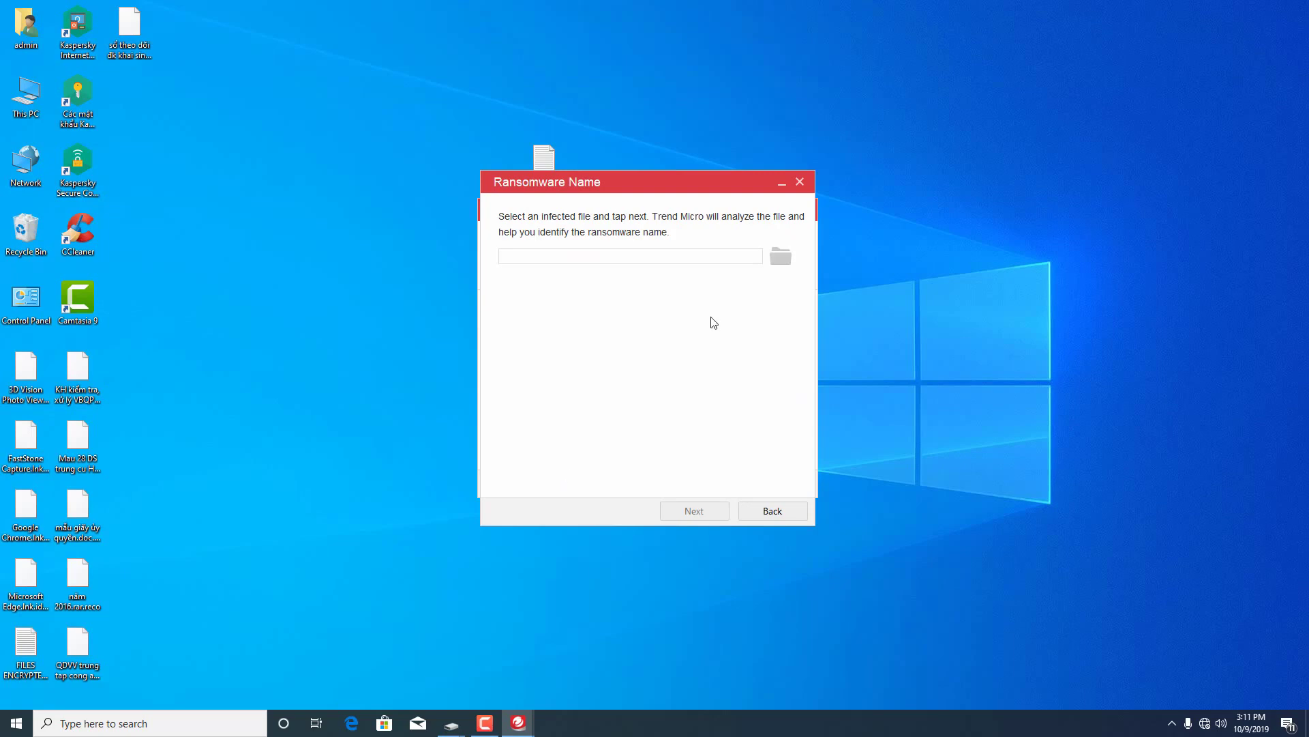
pyautogui.click(780, 256)
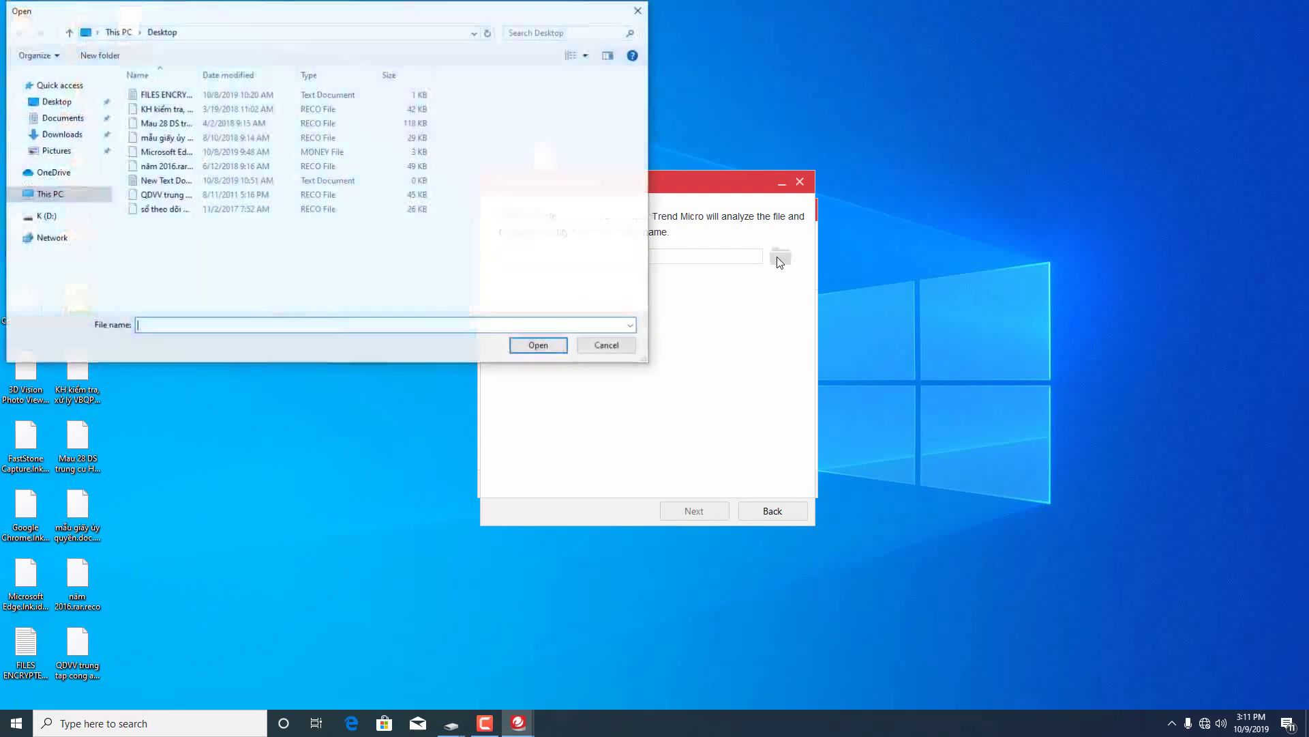
pyautogui.click(158, 111)
pyautogui.click(538, 345)
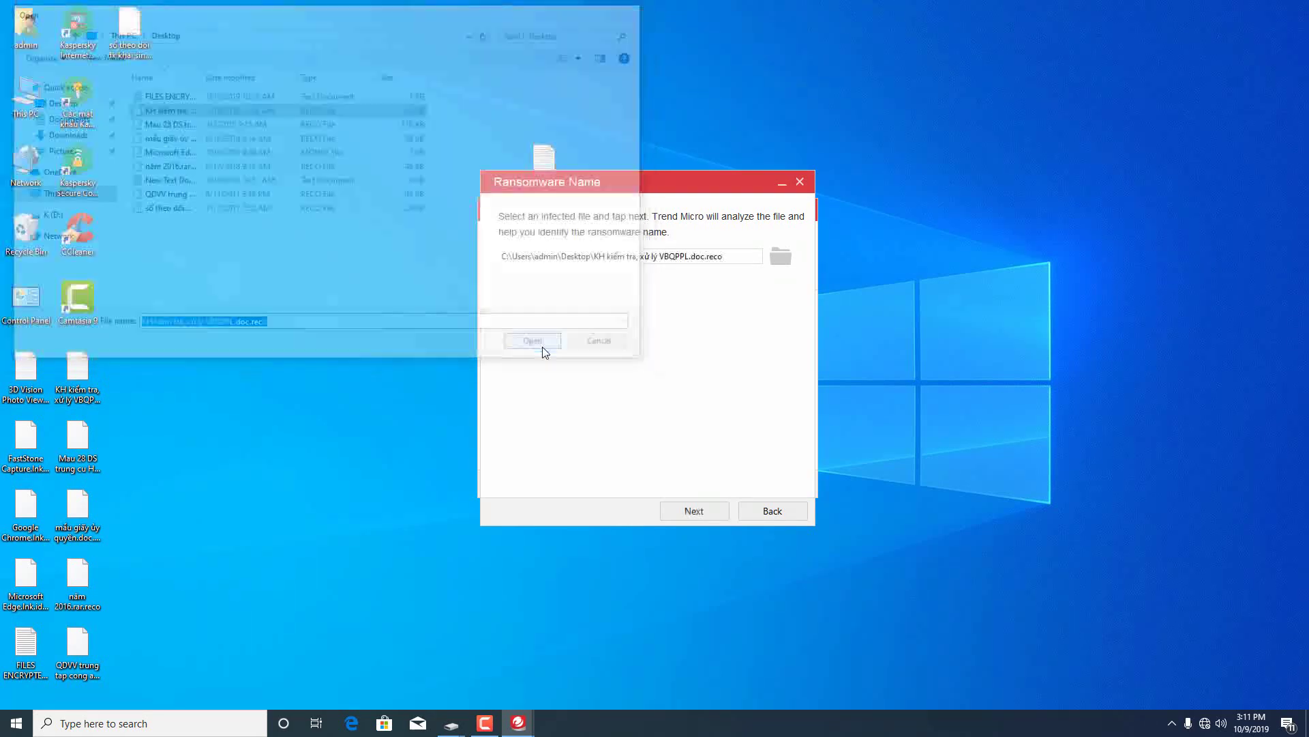
pyautogui.click(702, 509)
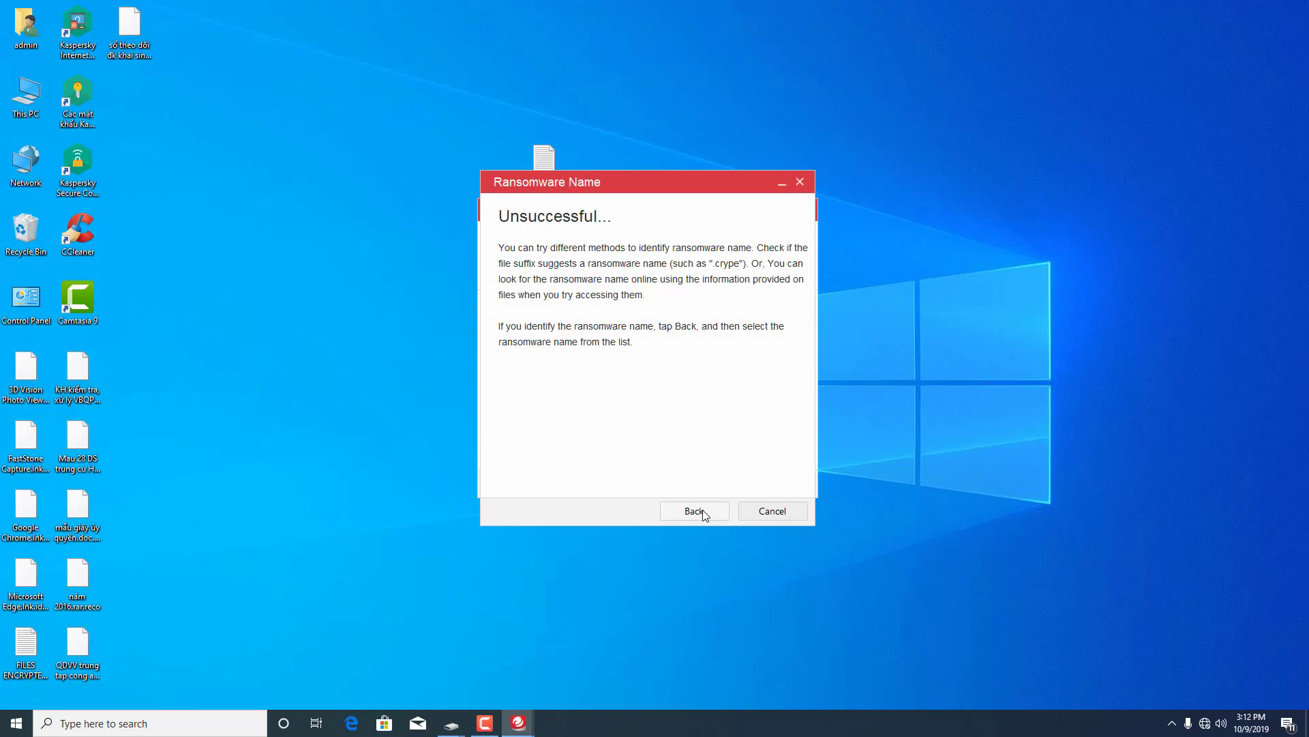
pyautogui.click(694, 510)
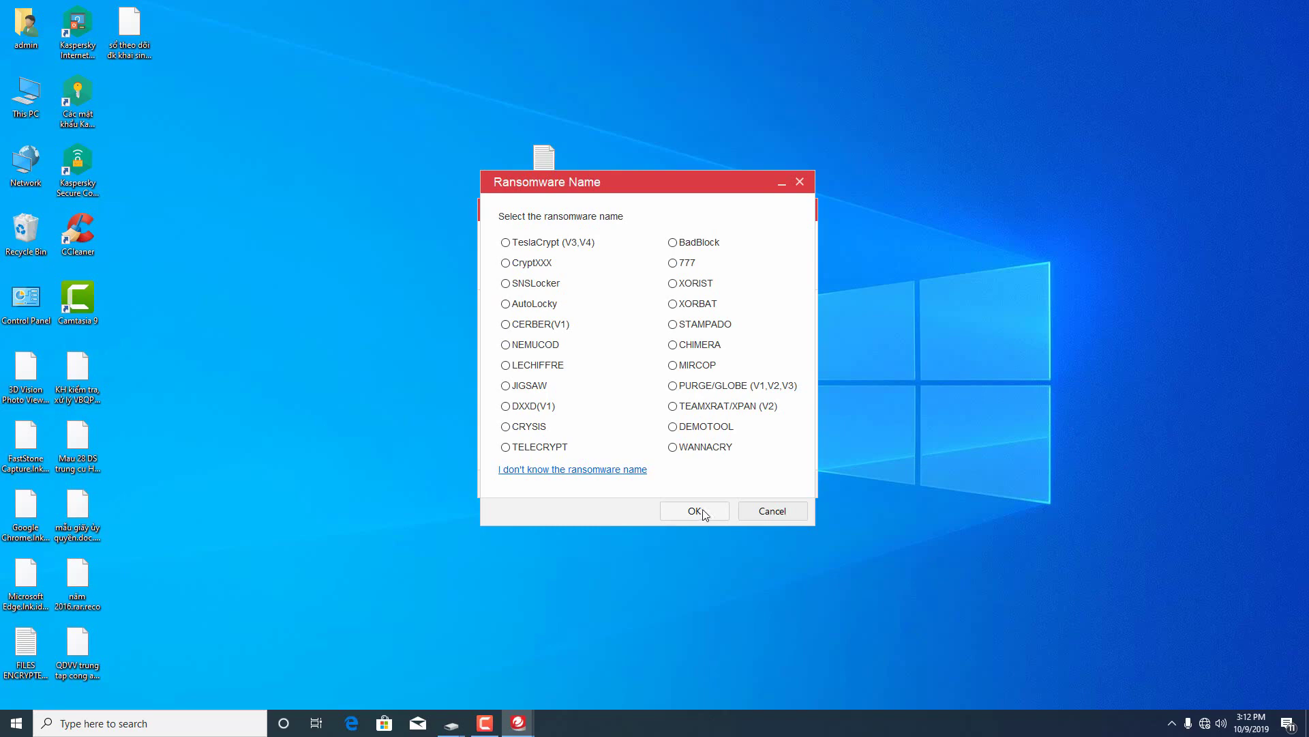
# Retry the ransomware identification with the same infected file, KH kiểm tra, xử lý VBQPPL.doc.reco.
pyautogui.click(628, 470)
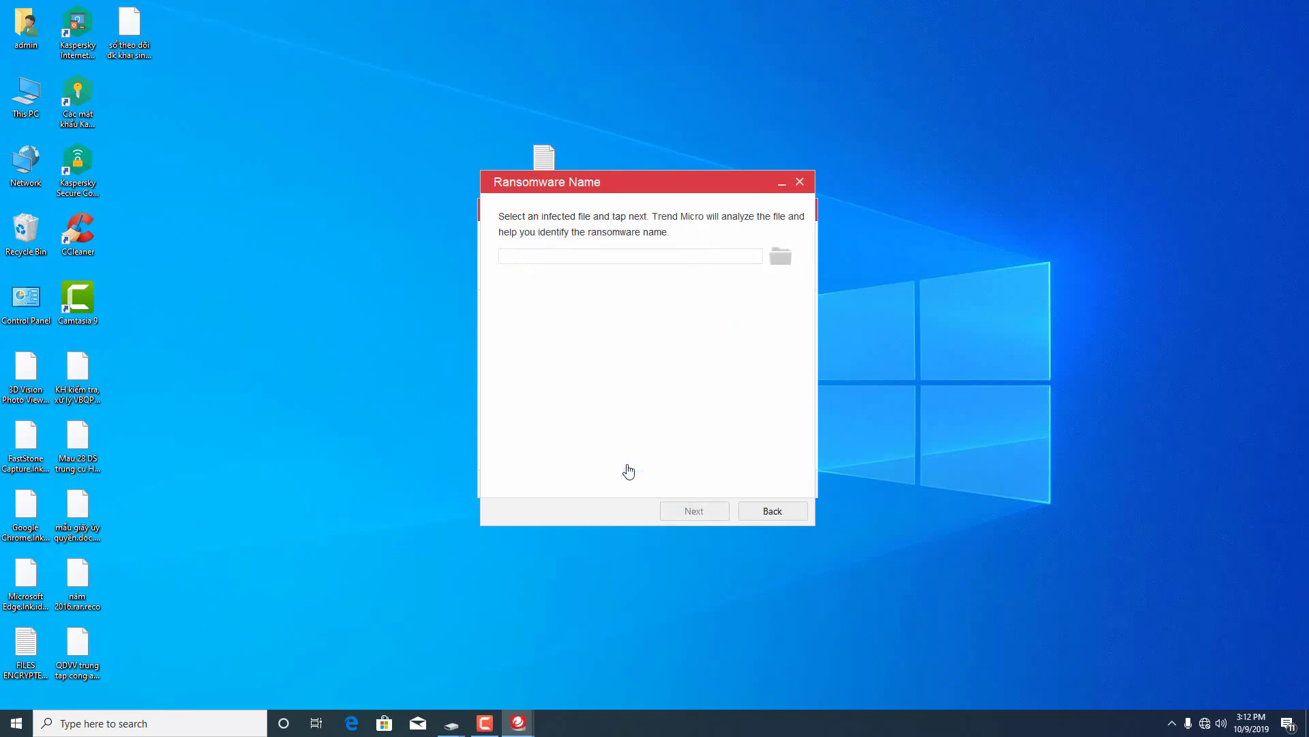
pyautogui.click(778, 254)
pyautogui.click(167, 109)
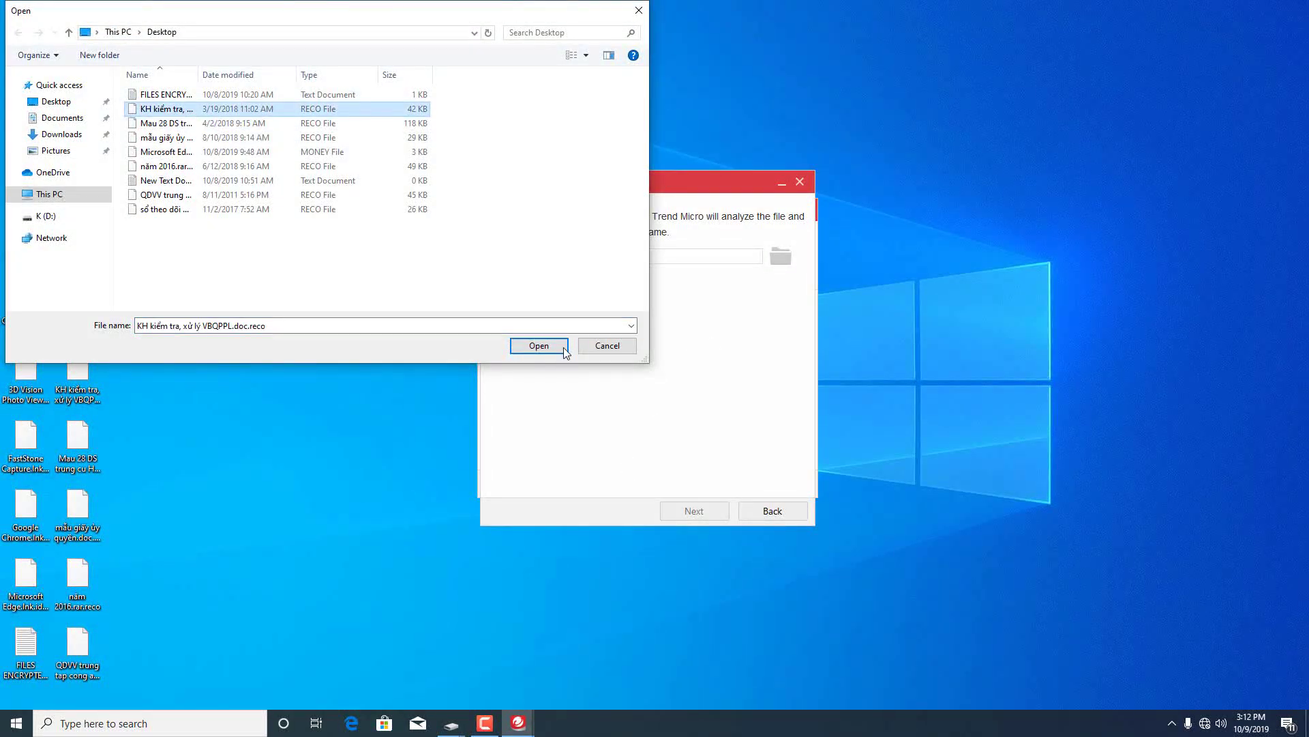
pyautogui.click(539, 346)
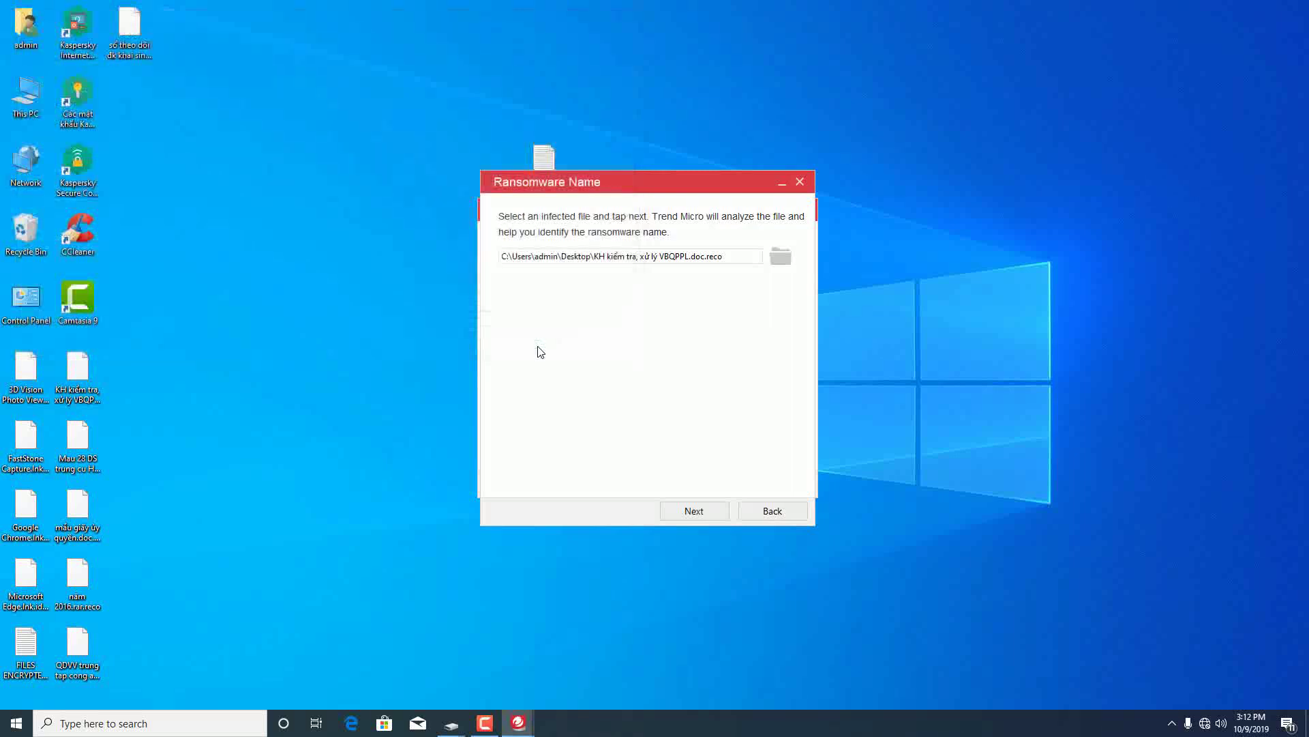
pyautogui.click(710, 511)
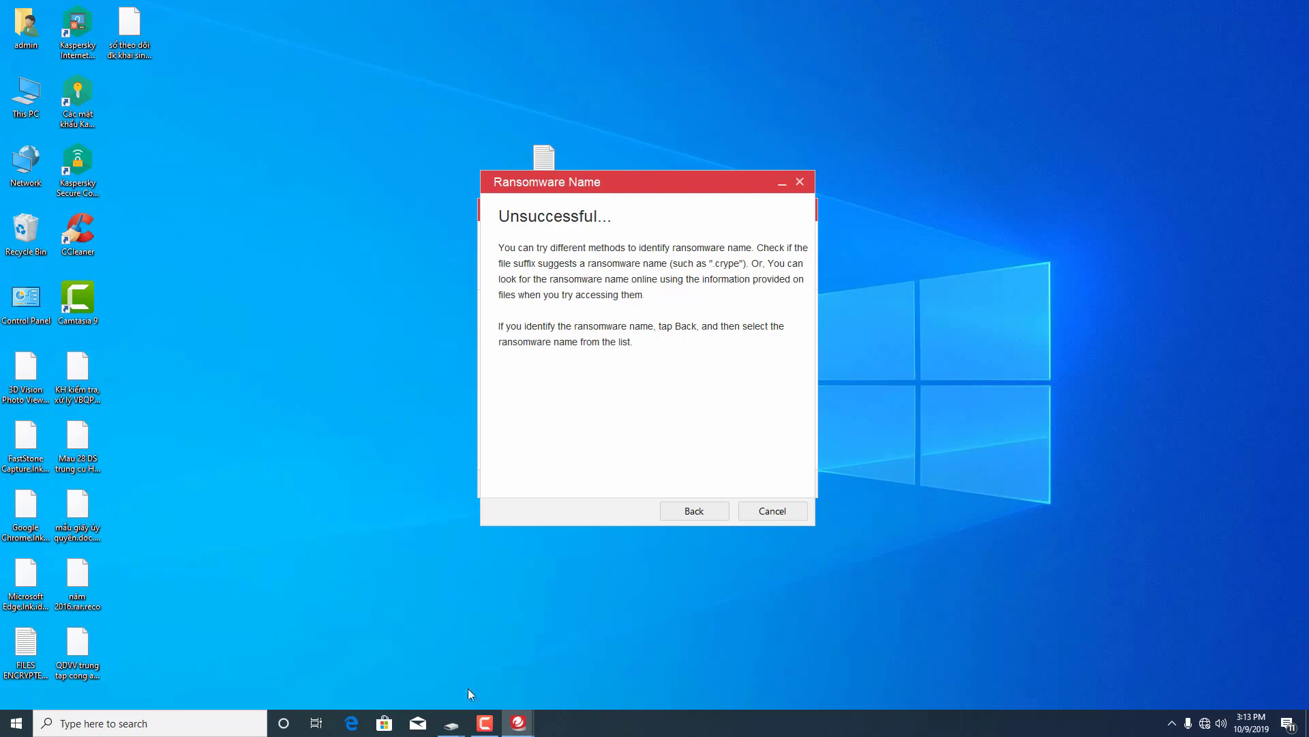
pyautogui.click(485, 722)
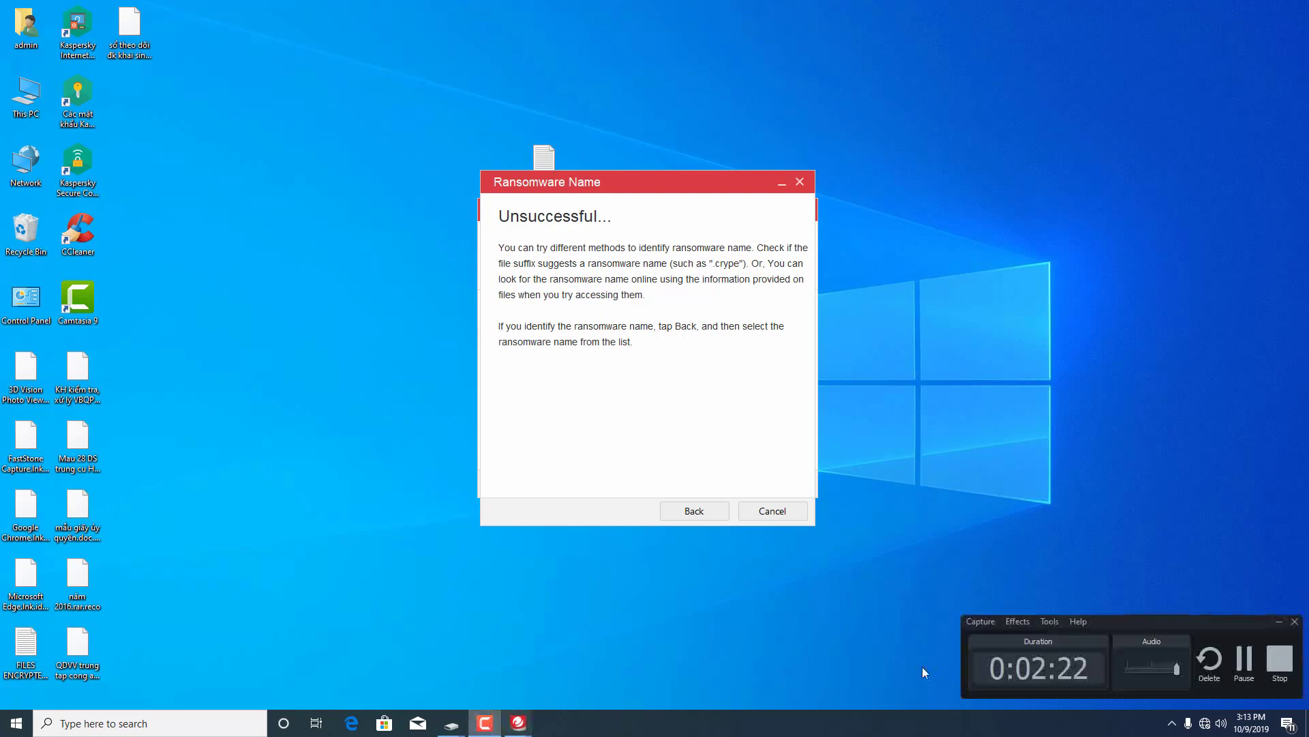
pyautogui.click(1244, 665)
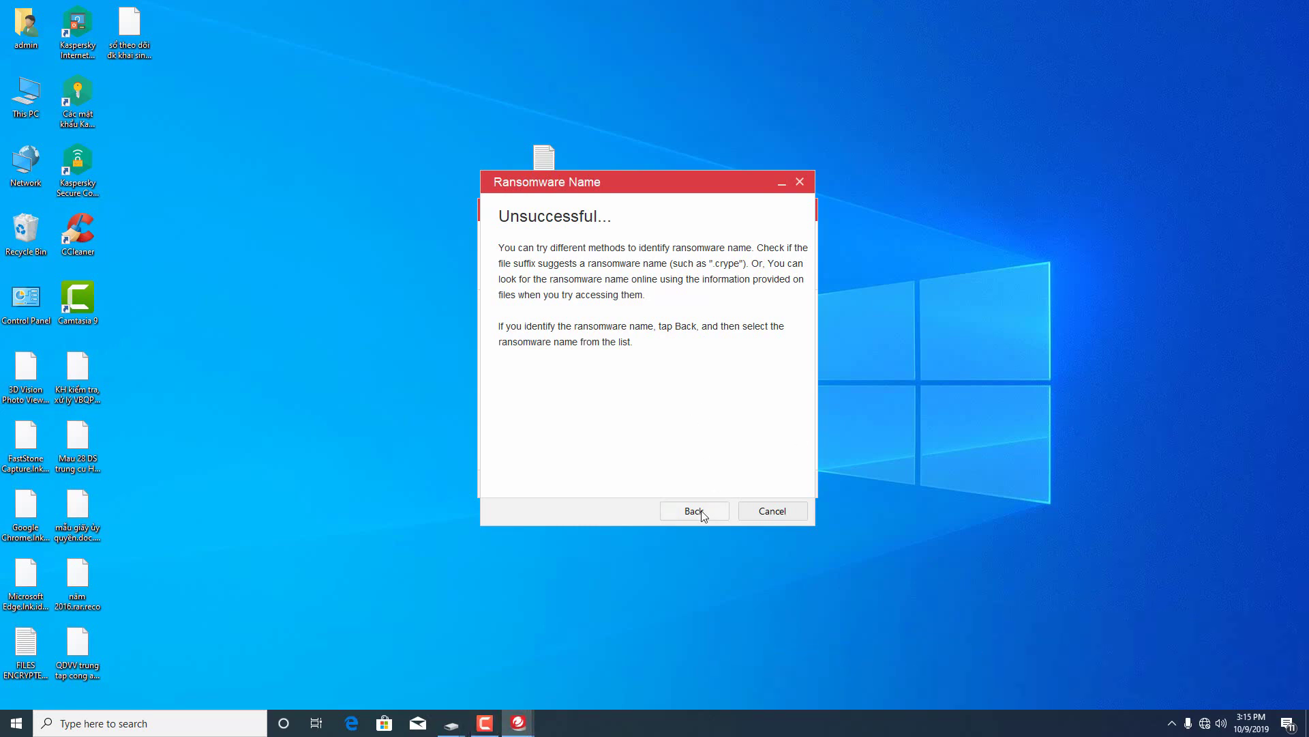
# Analyze KH kiểm tra, xử lý VBQPPL.doc.reco once more for the ransomware name and return to the ransomware list.
pyautogui.click(695, 511)
pyautogui.click(634, 473)
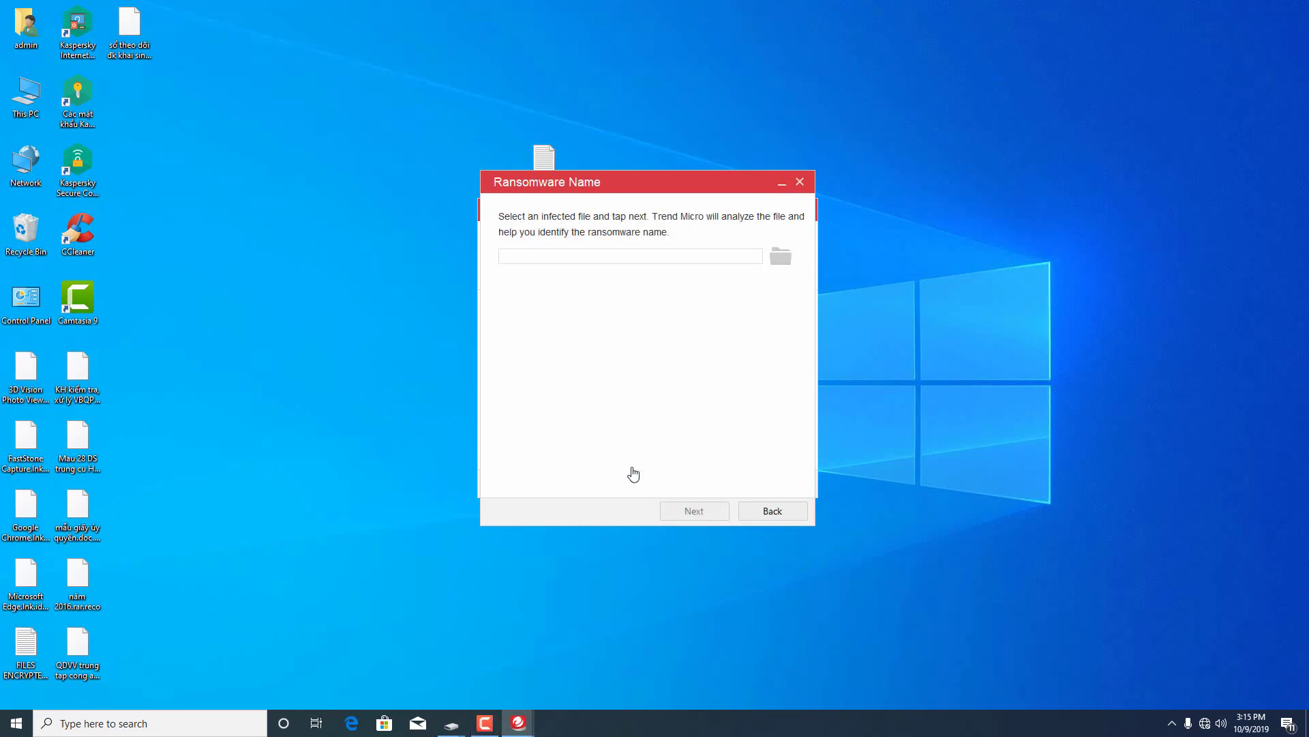
pyautogui.click(777, 252)
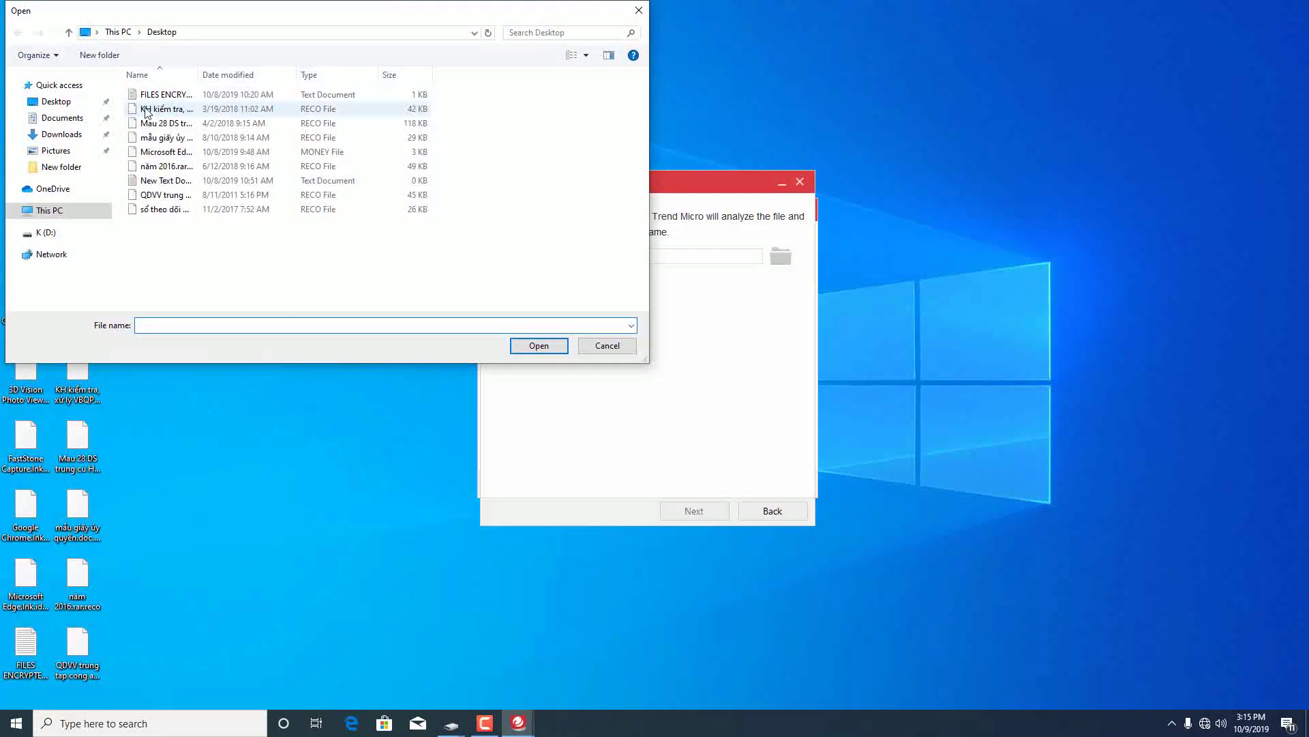
pyautogui.click(165, 109)
pyautogui.click(556, 349)
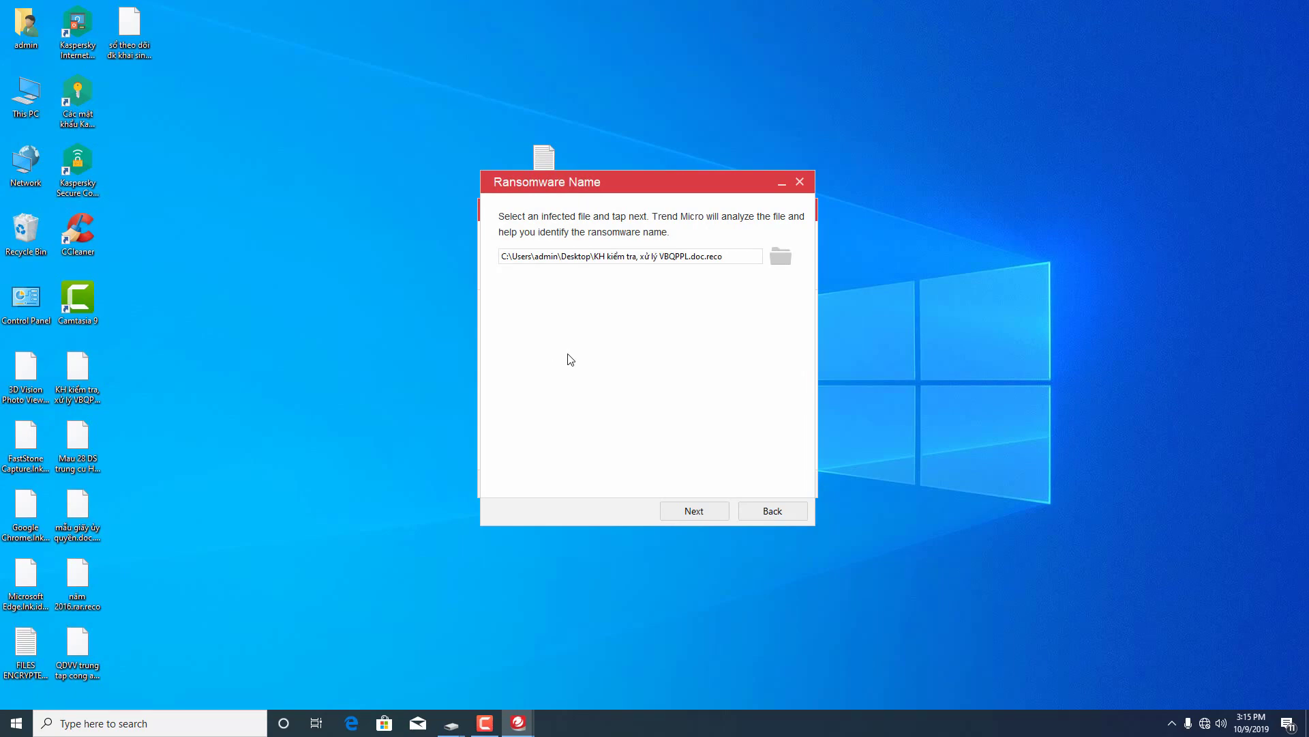
pyautogui.click(696, 510)
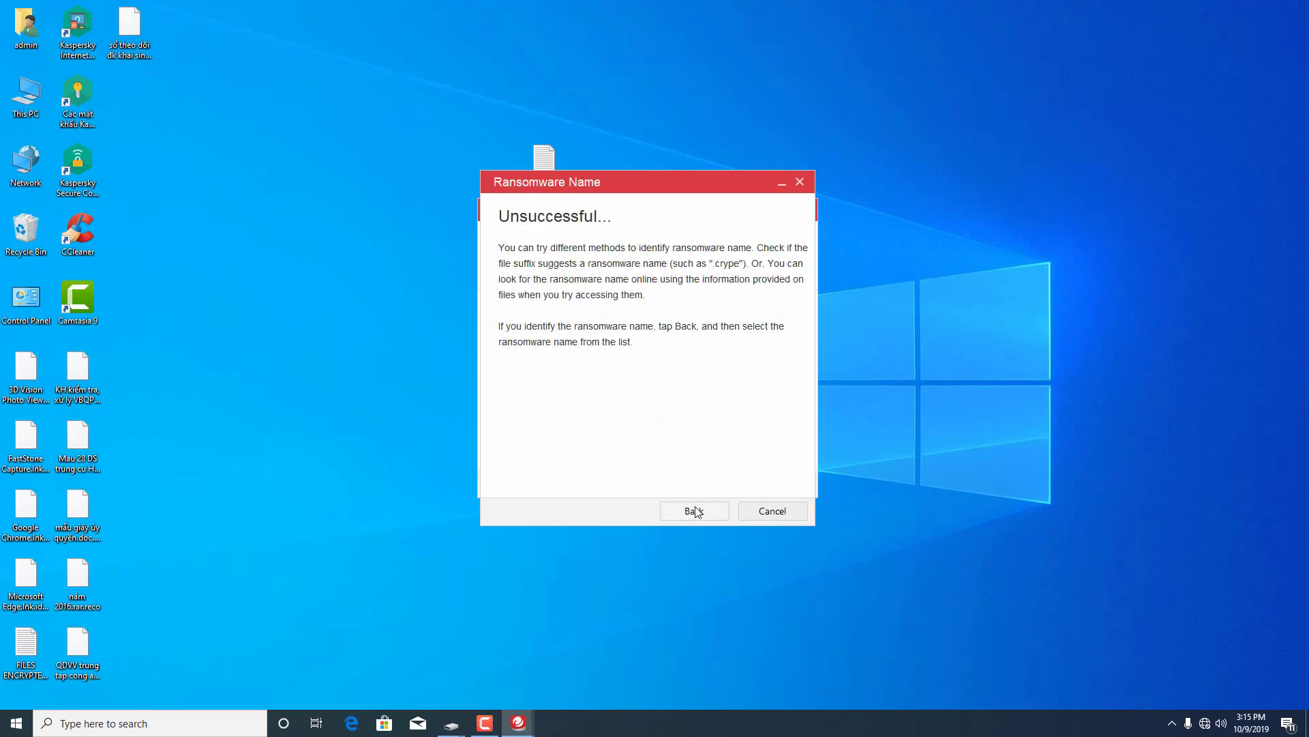
pyautogui.click(696, 512)
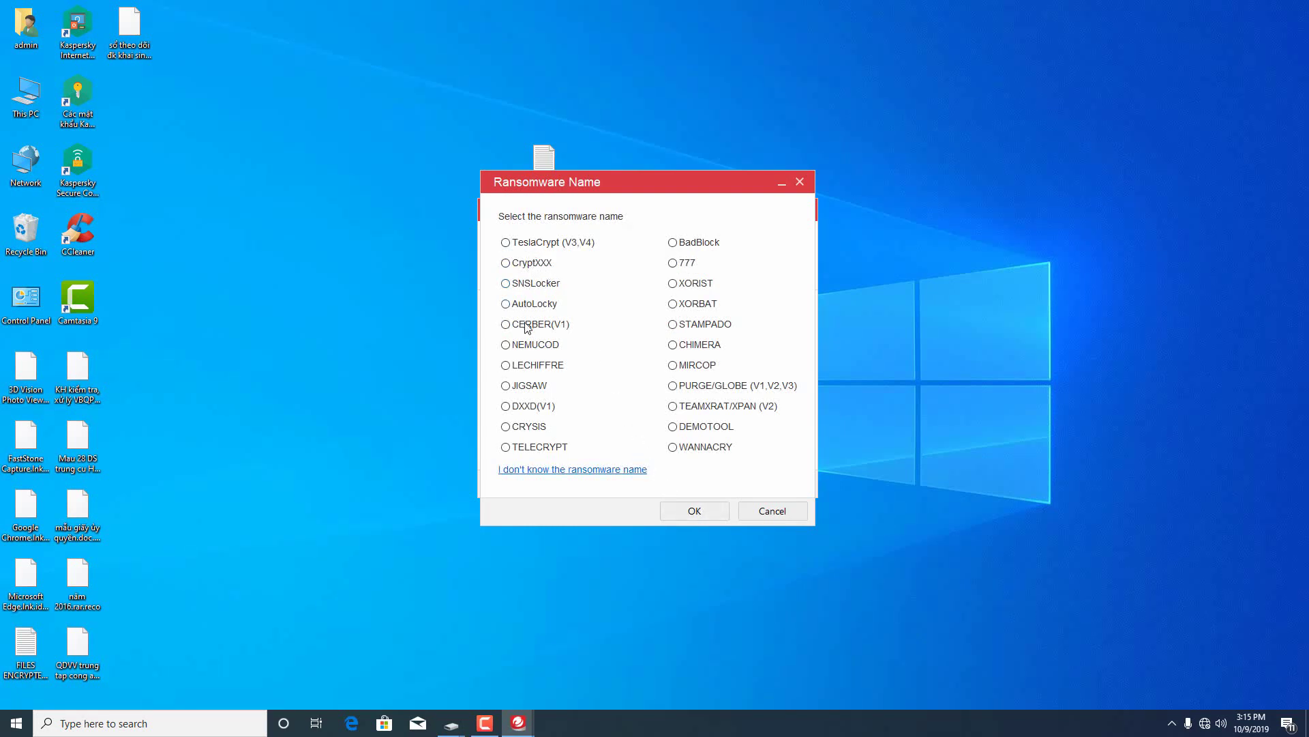
# Choose NEMUCOD as the ransomware name and start decrypting the Desktop folder.
pyautogui.click(534, 345)
pyautogui.click(696, 508)
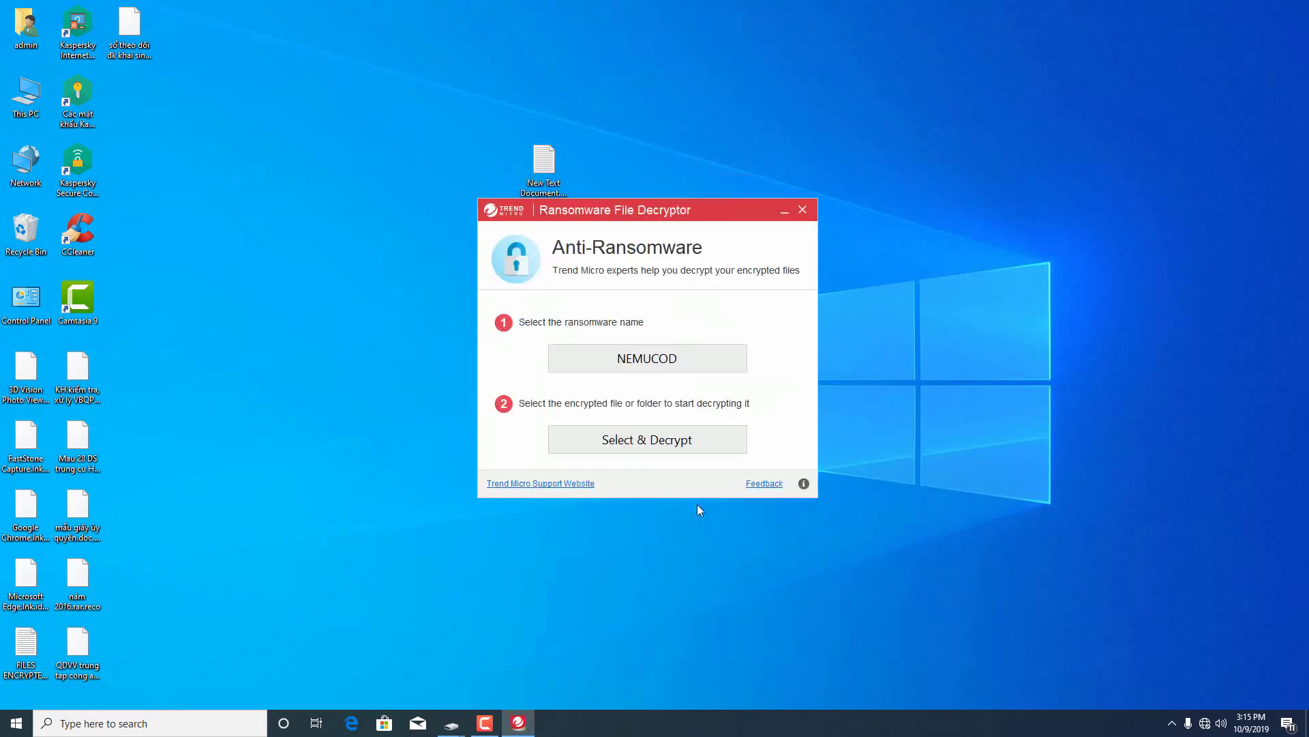
pyautogui.click(653, 438)
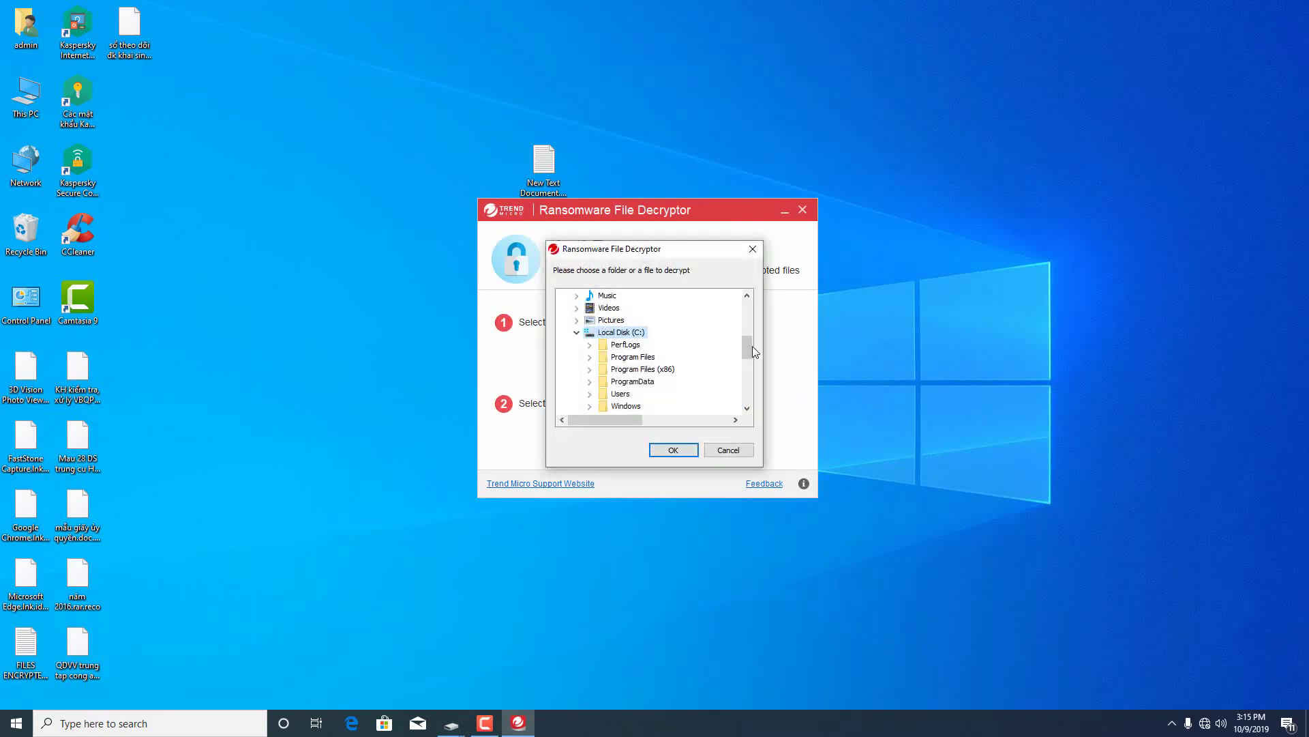
pyautogui.moveTo(752, 346); pyautogui.dragTo(748, 299)
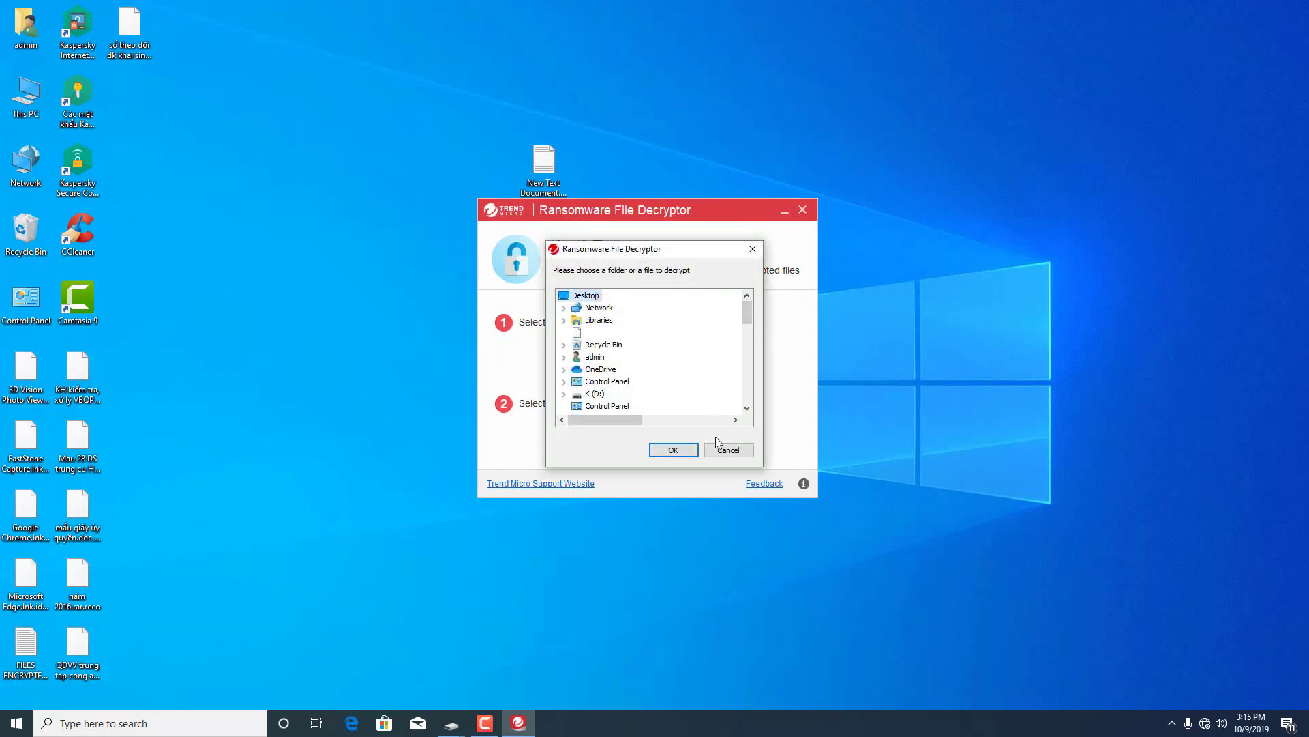
pyautogui.click(674, 450)
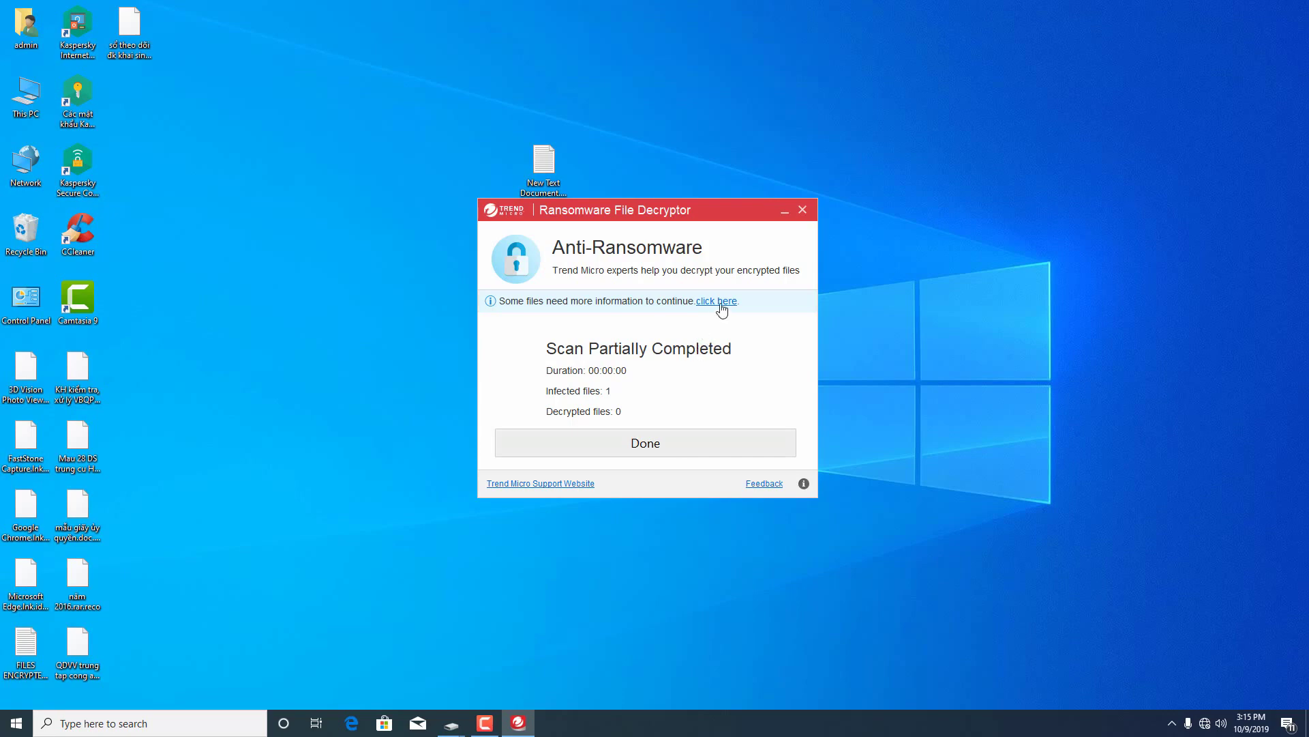
# Supply KH kiểm tra, xử lý VBQPPL.doc.reco as both the infected and the non-infected file and continue the decryption.
pyautogui.click(721, 302)
pyautogui.click(769, 369)
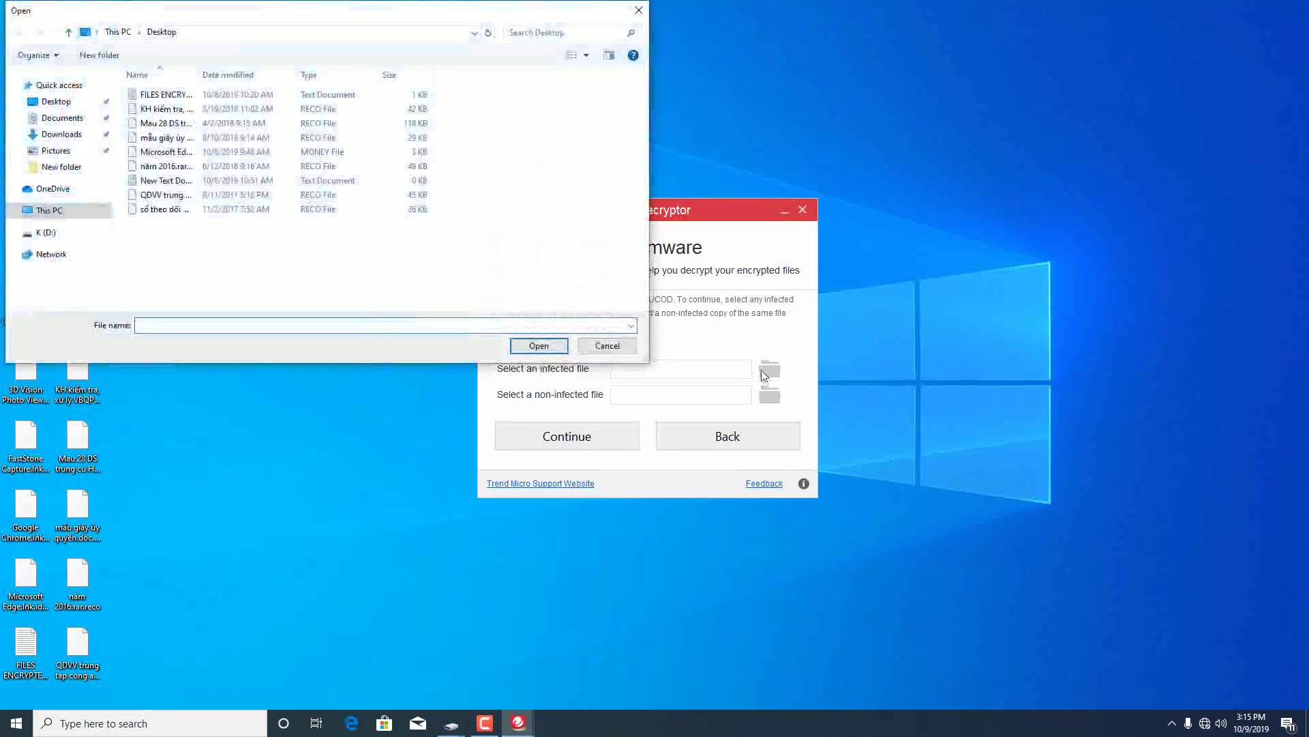
pyautogui.click(167, 109)
pyautogui.click(533, 348)
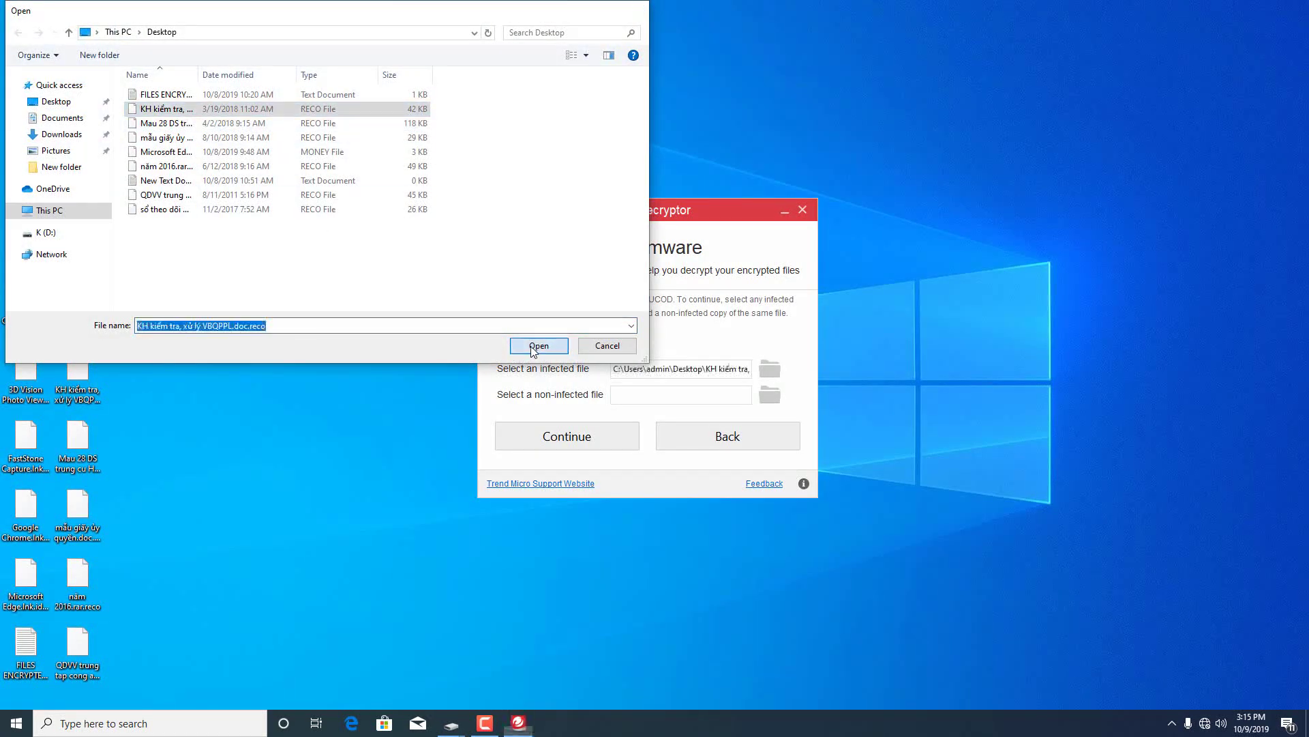
pyautogui.click(770, 394)
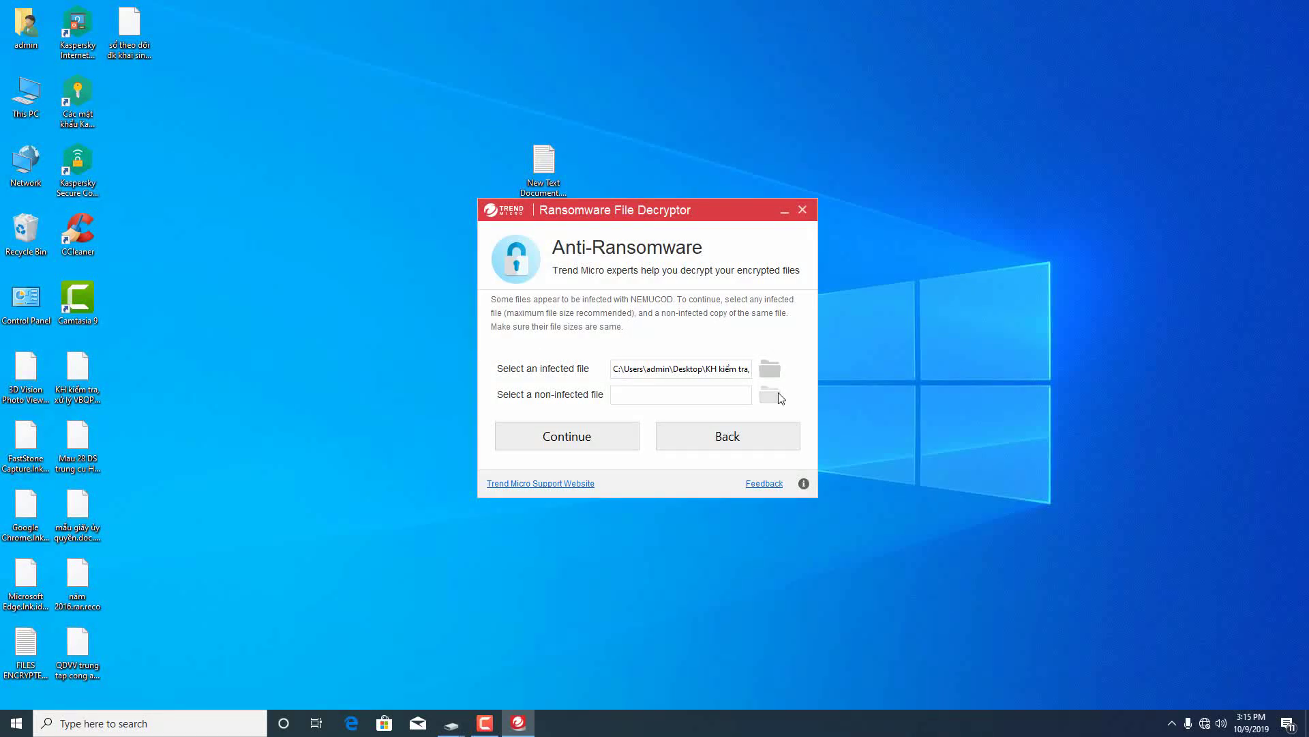
pyautogui.click(184, 109)
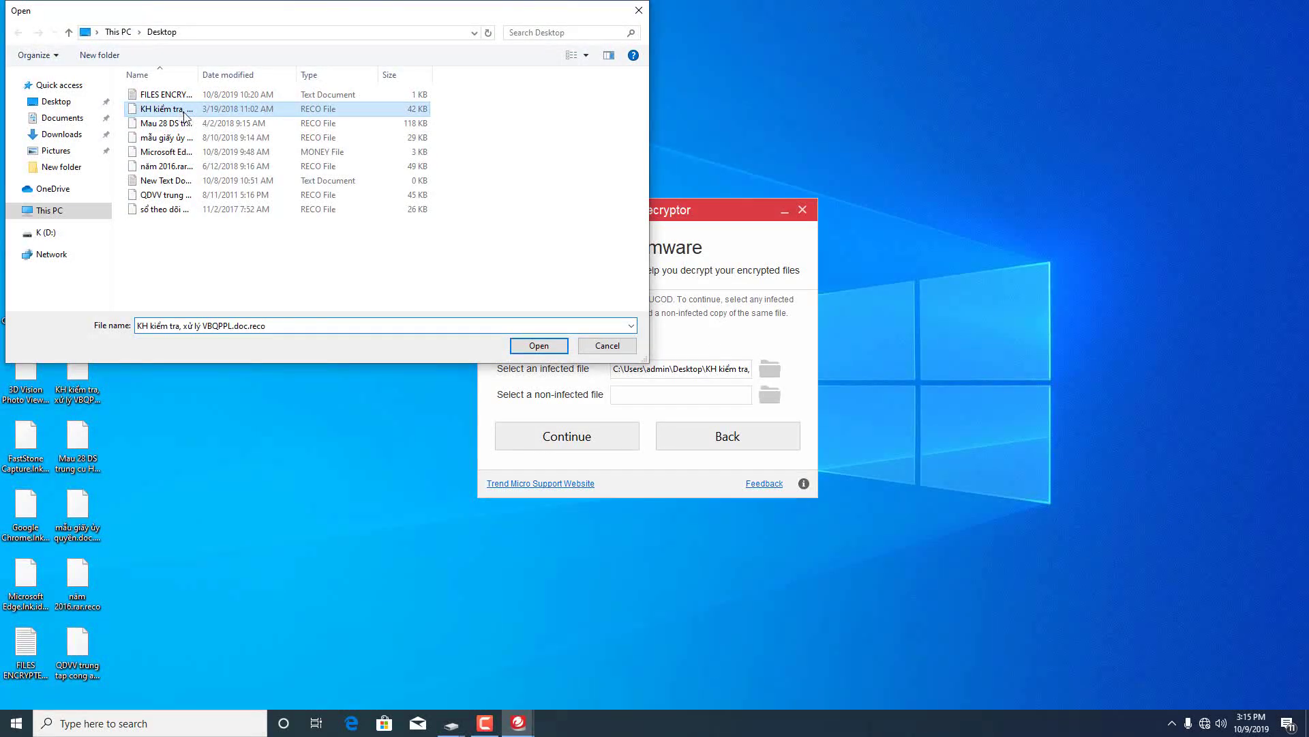
pyautogui.click(546, 346)
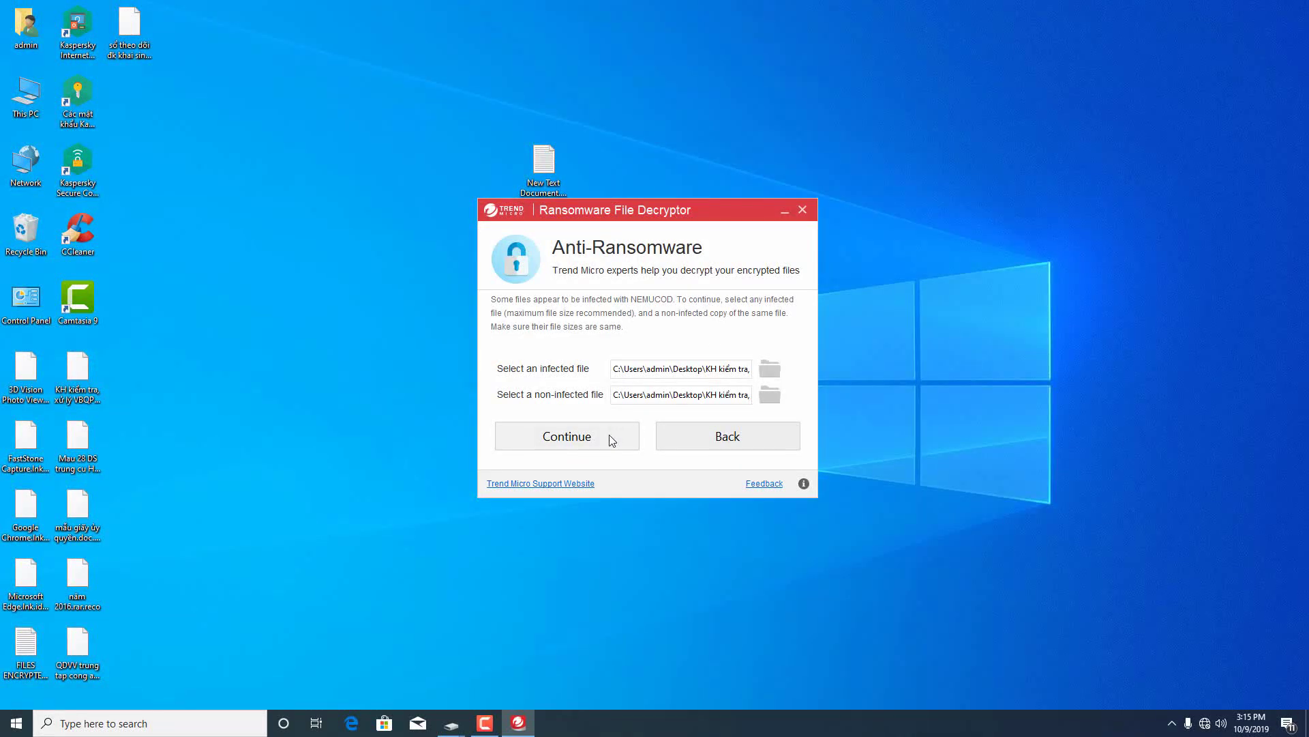
pyautogui.click(607, 435)
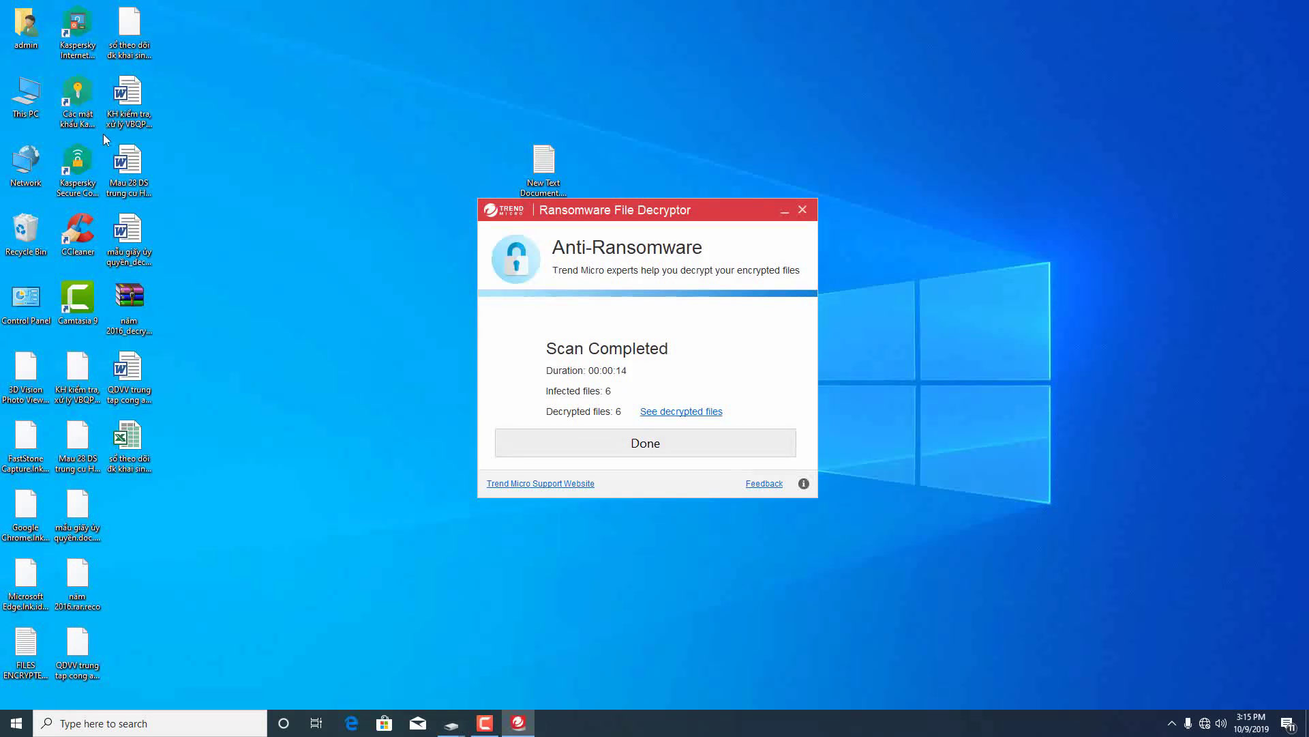
# Check the decrypted KH kiểm tra, xử lý VBQPPL_decrypted.doc in Word, dismissing the activation prompts, and close it.
pyautogui.doubleClick(126, 116)
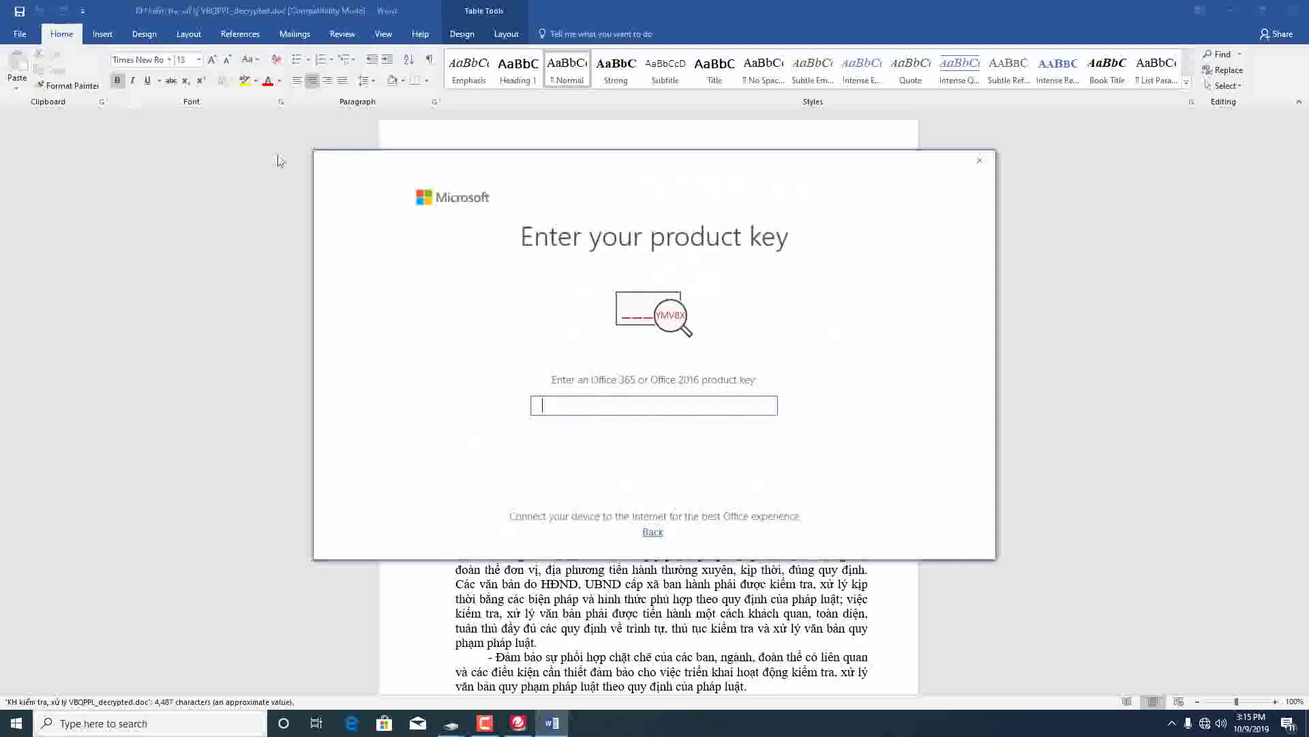
pyautogui.click(652, 531)
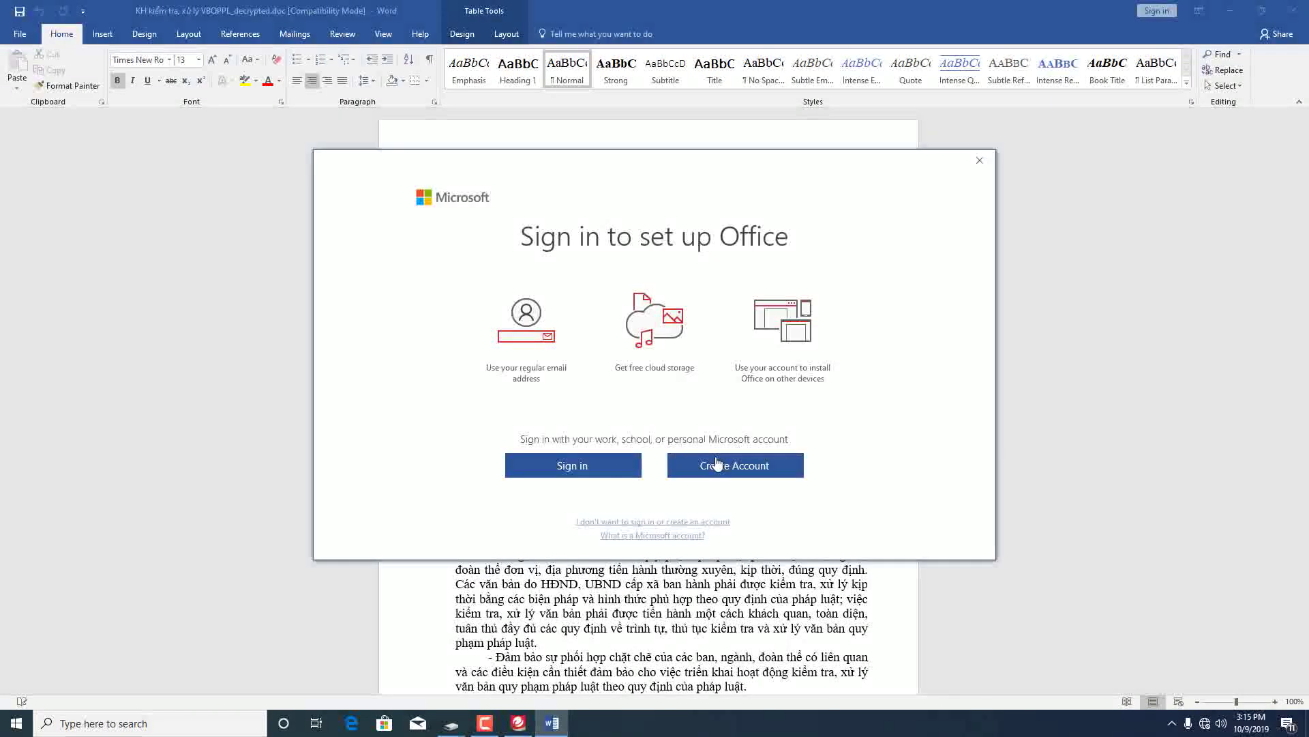
pyautogui.click(980, 160)
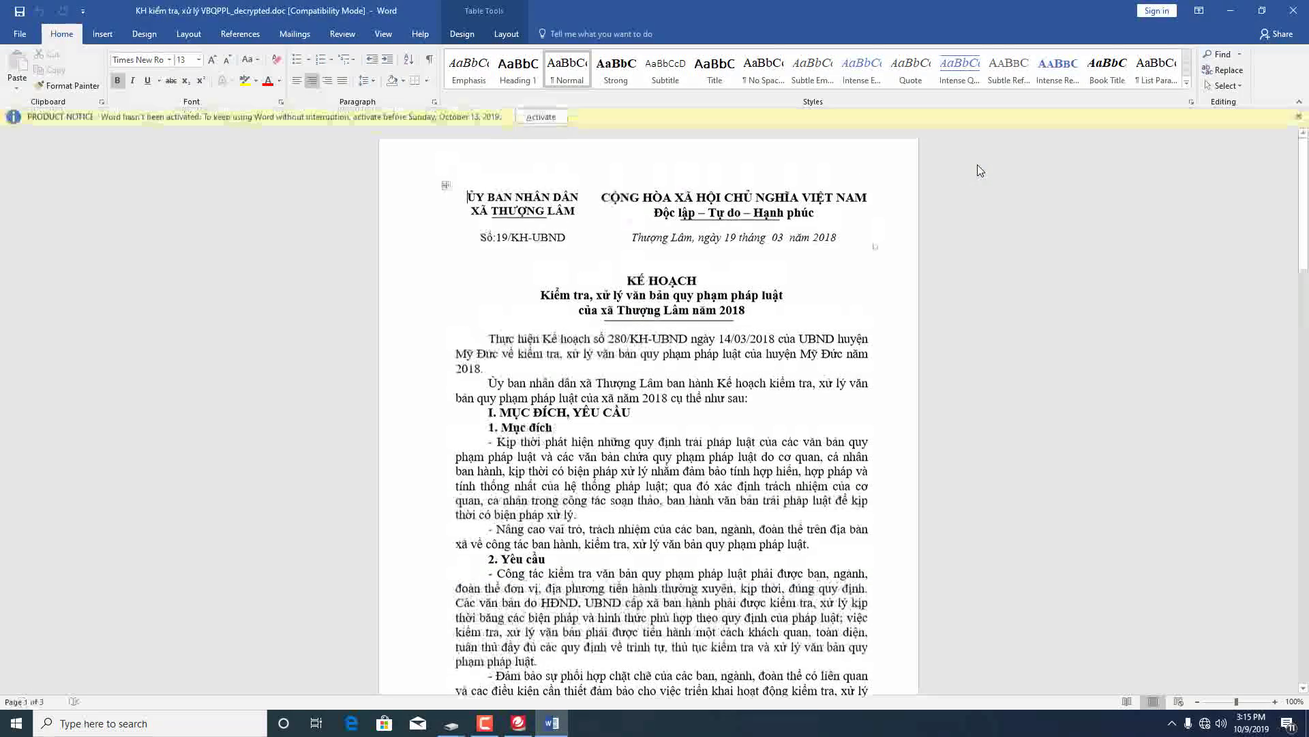
pyautogui.click(1299, 117)
pyautogui.scroll(-3, 1299, 204)
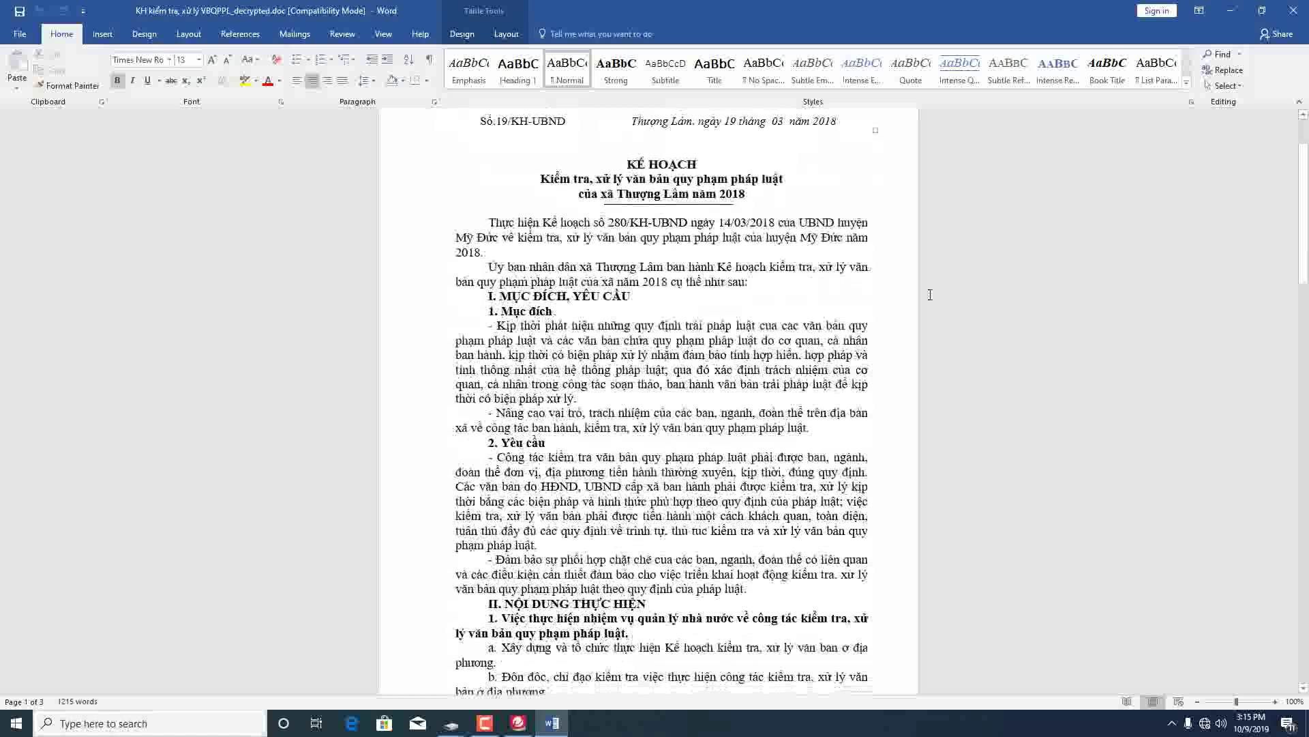
pyautogui.click(1289, 14)
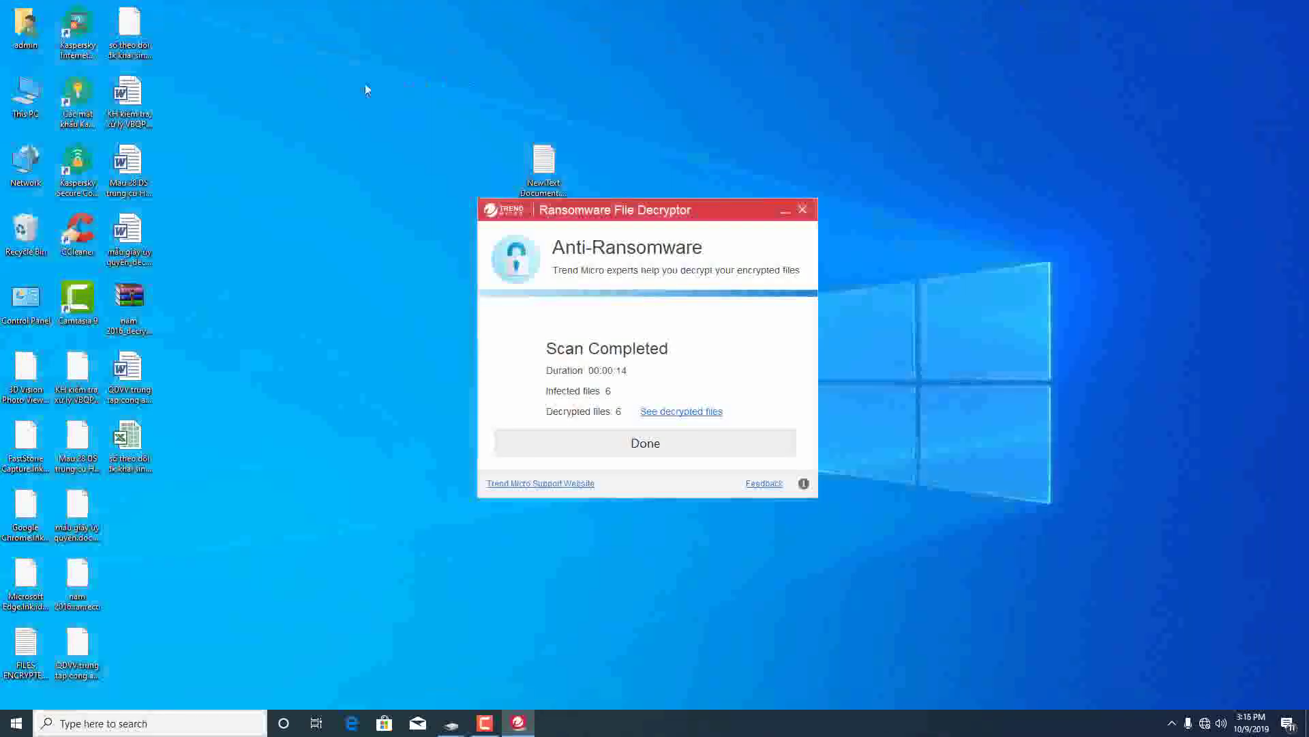
# Delete the encrypted .reco documents and archive from the Desktop, and finish and close the Ransomware File Decryptor.
pyautogui.click(139, 43)
pyautogui.press('Delete')
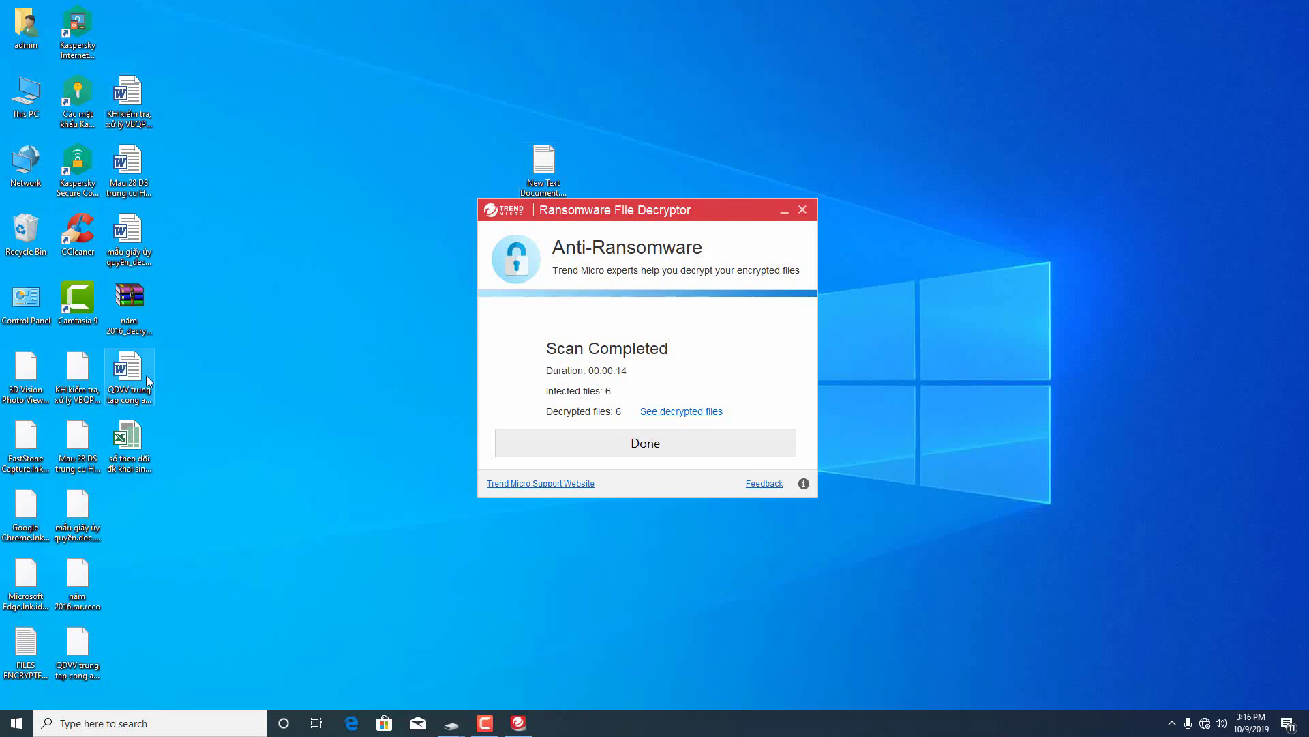
pyautogui.click(76, 378)
pyautogui.press('Delete')
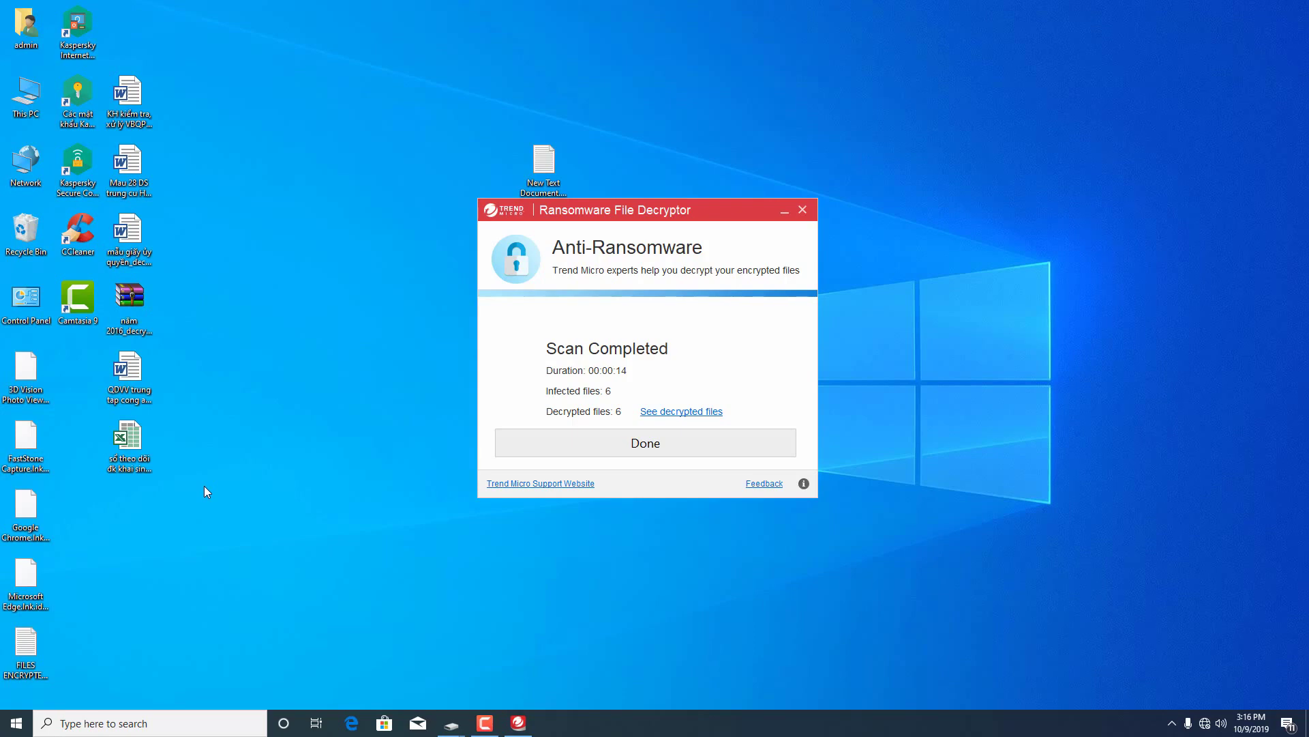
pyautogui.click(657, 446)
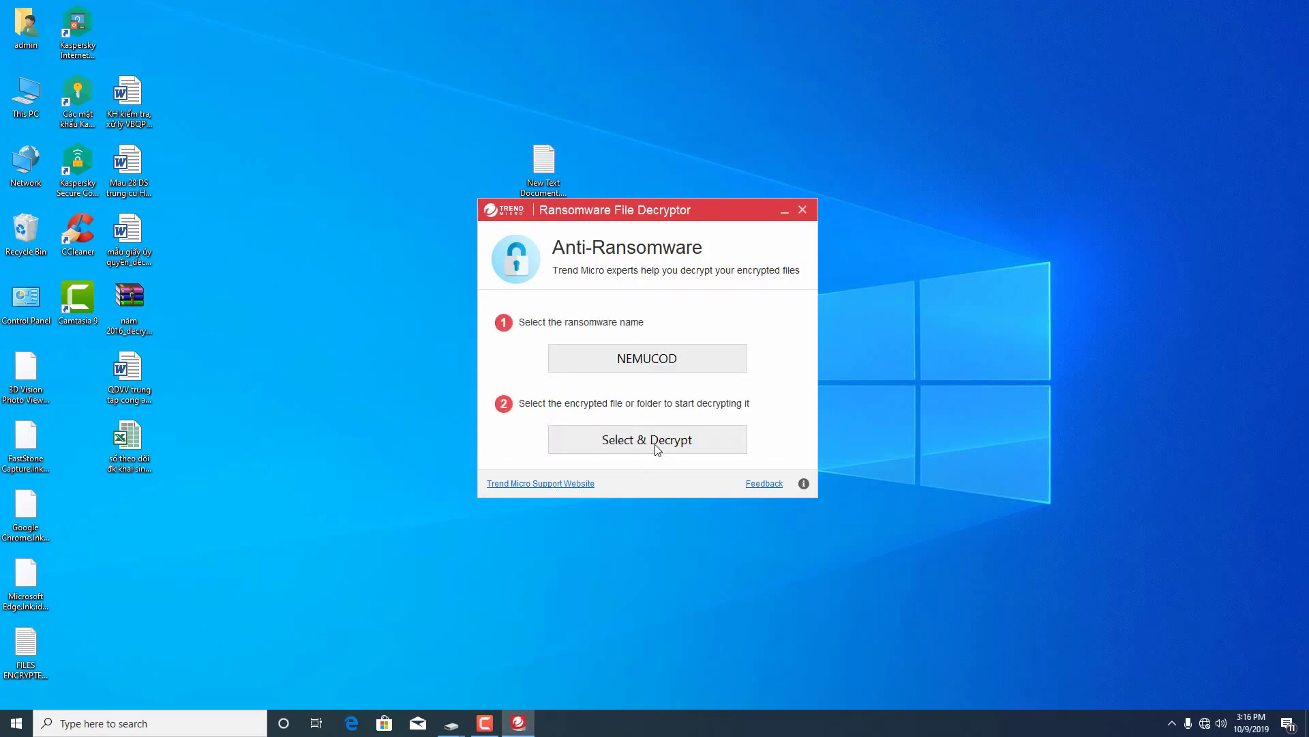
pyautogui.click(802, 210)
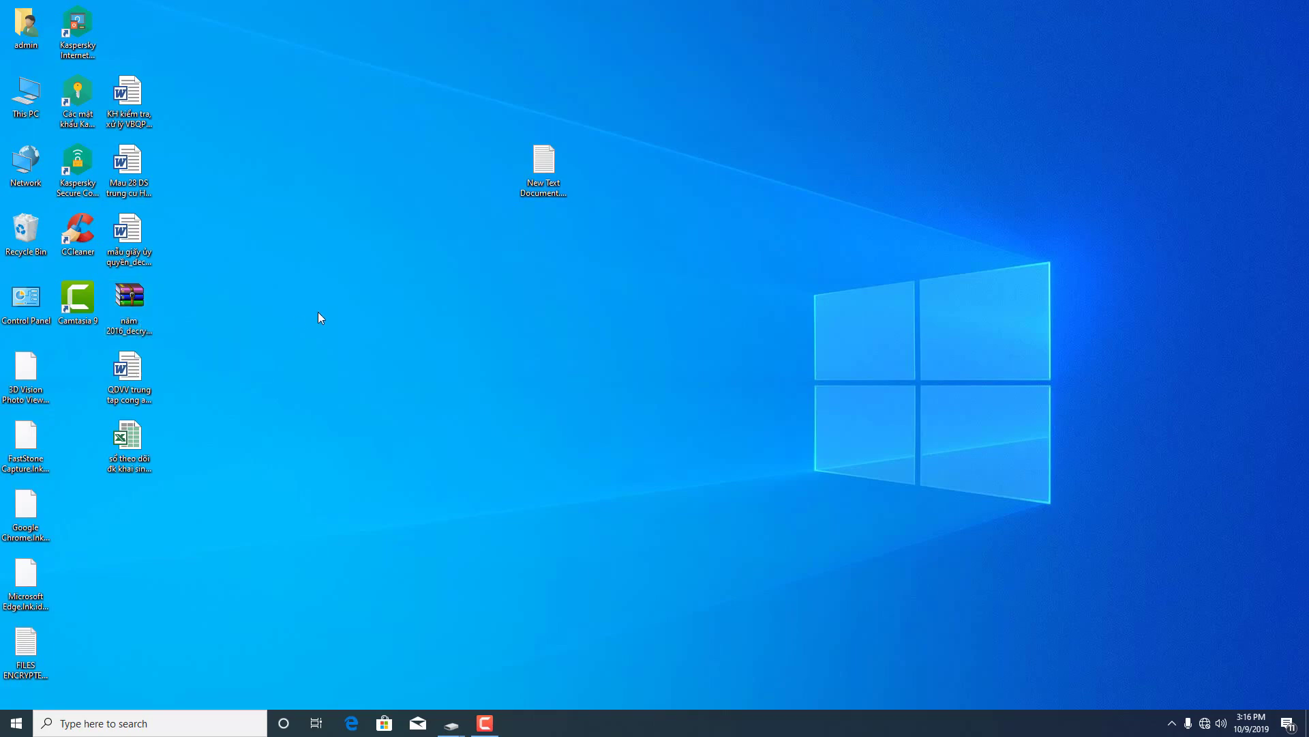
# Check the decrypted Mau 28 DS trung cu HĐND xã 2016-2021_decrypted.doc in Word, dismissing the product key prompt, and close it.
pyautogui.doubleClick(128, 167)
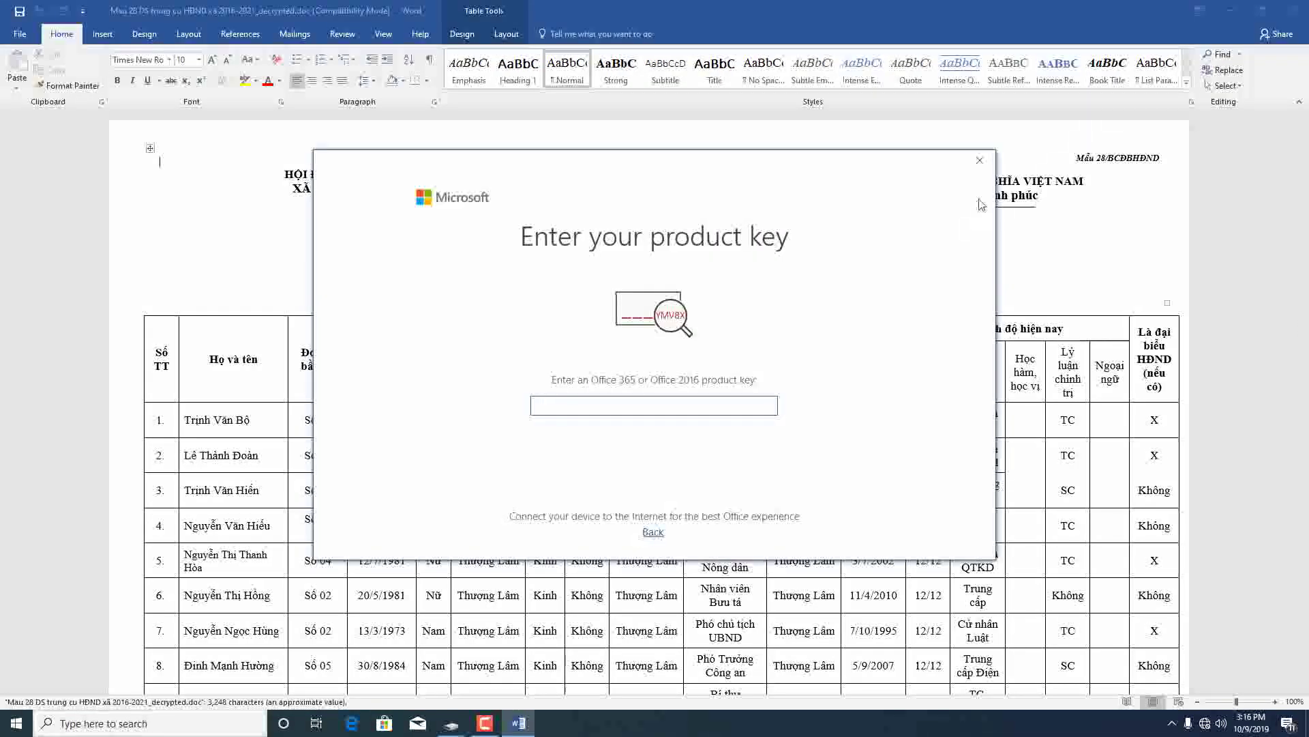
pyautogui.click(980, 160)
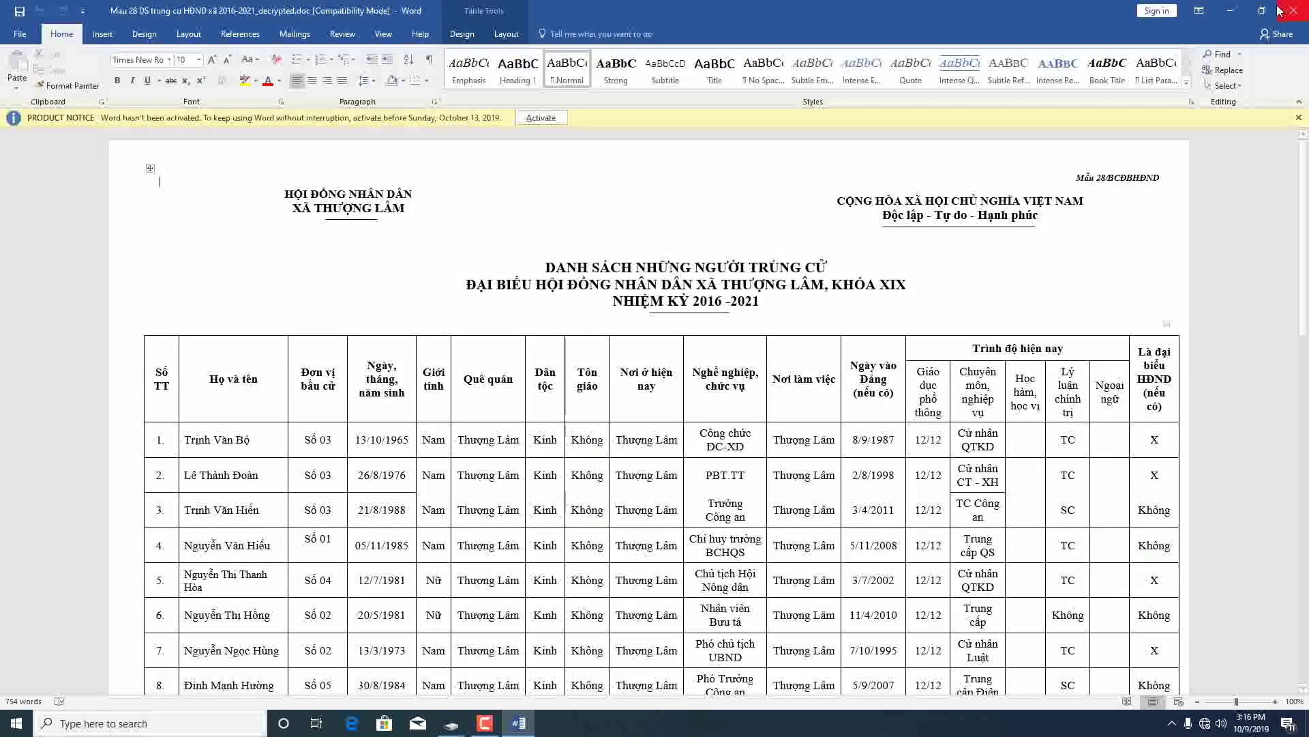
pyautogui.click(1281, 10)
# Extract the decrypted năm 2016 archive into the năm 2016_decrypted folder on the Desktop.
pyautogui.rightClick(130, 302)
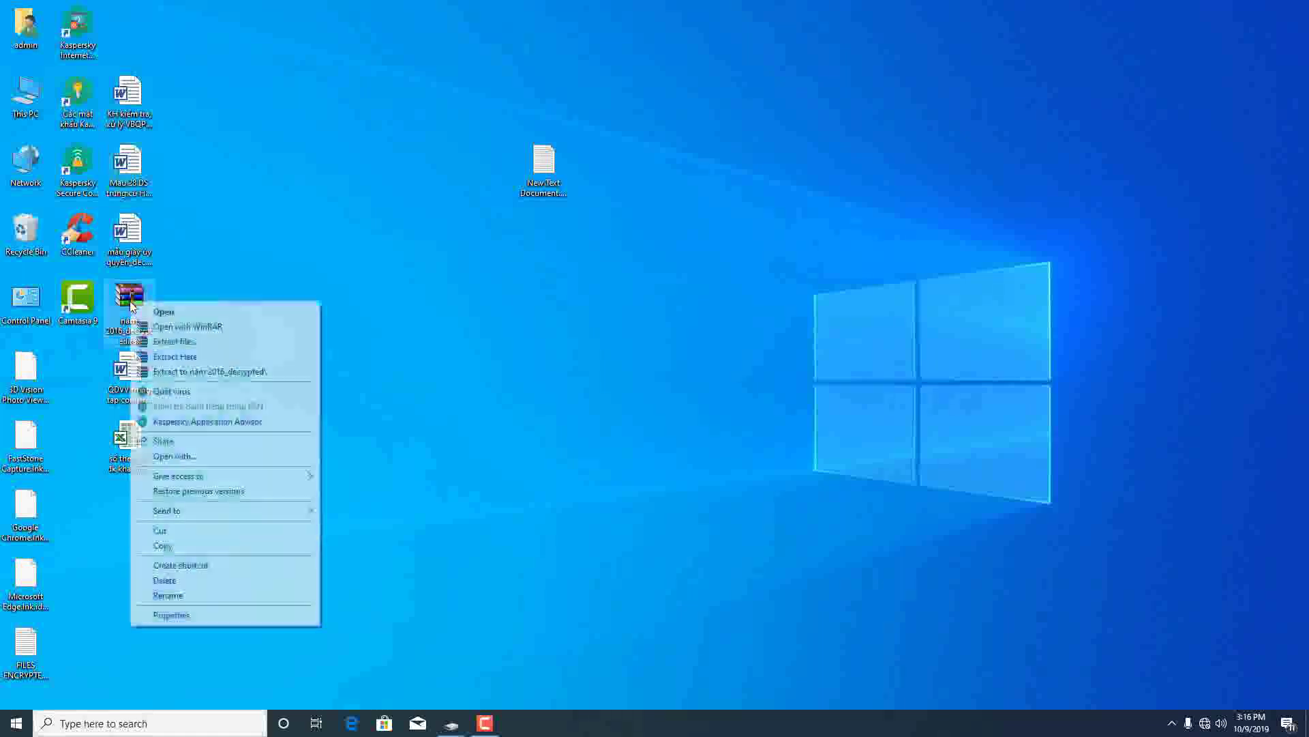
pyautogui.click(170, 341)
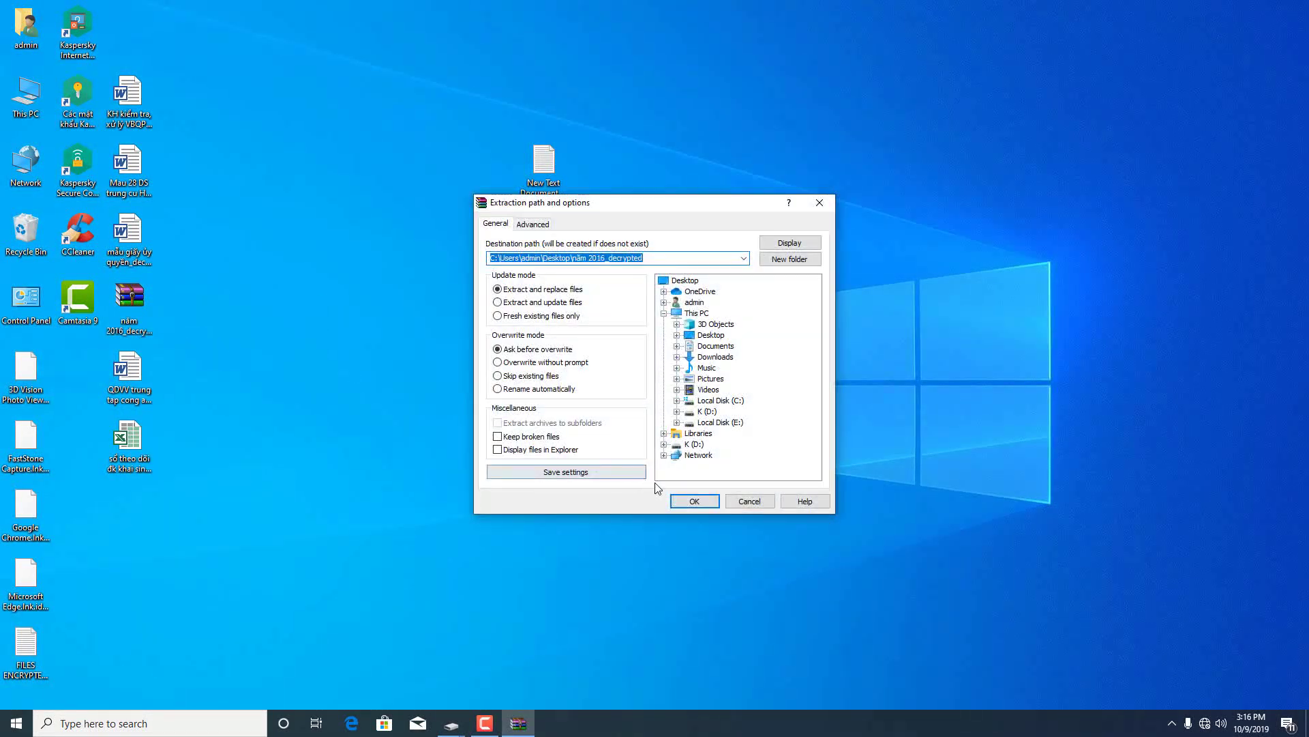
pyautogui.click(690, 501)
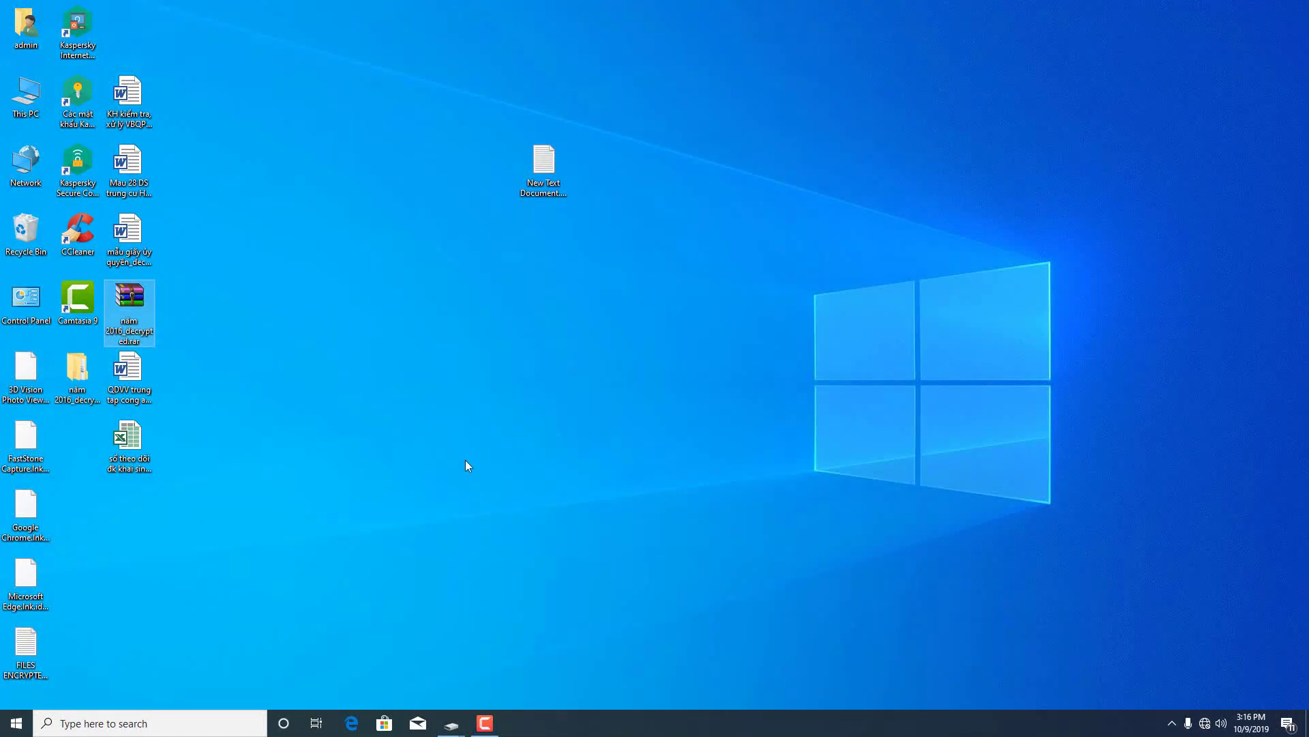
# Check biên bản họp phân loại cán bộ, công chức.doc from the extracted năm 2016 folder in Word and close it.
pyautogui.doubleClick(85, 387)
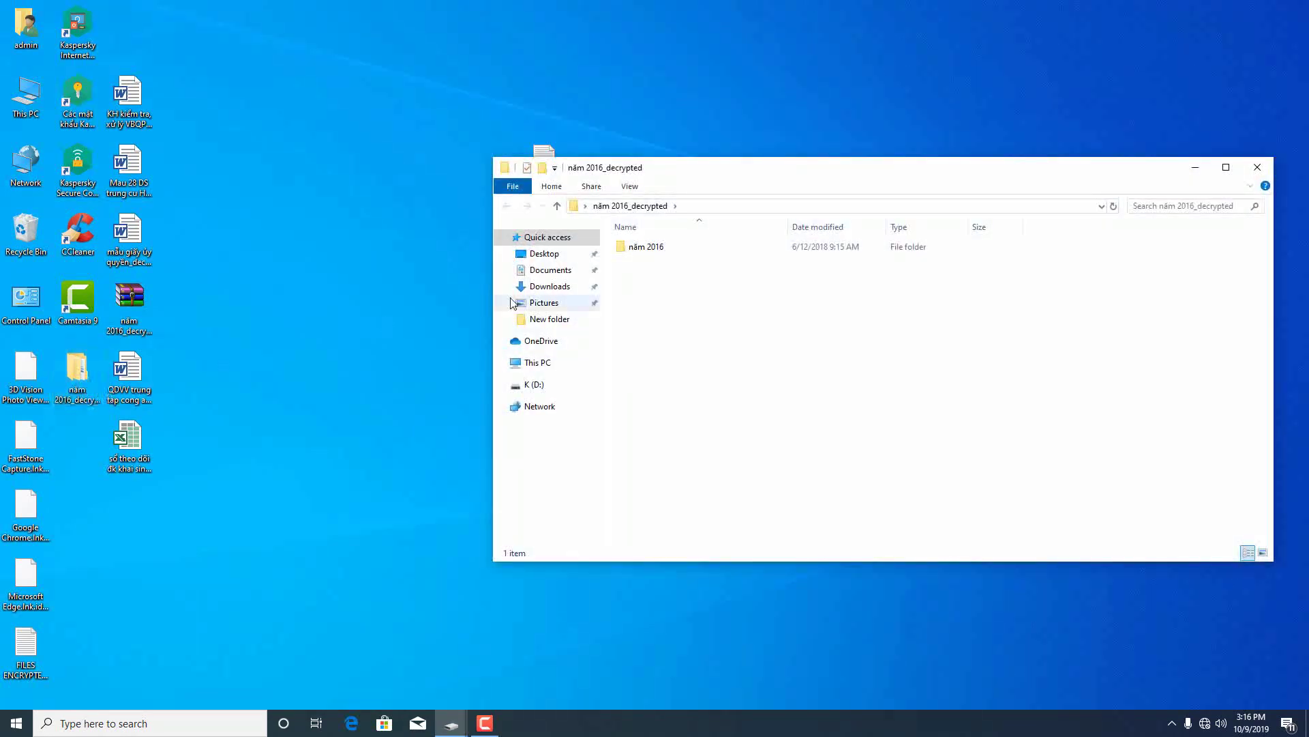
pyautogui.doubleClick(655, 248)
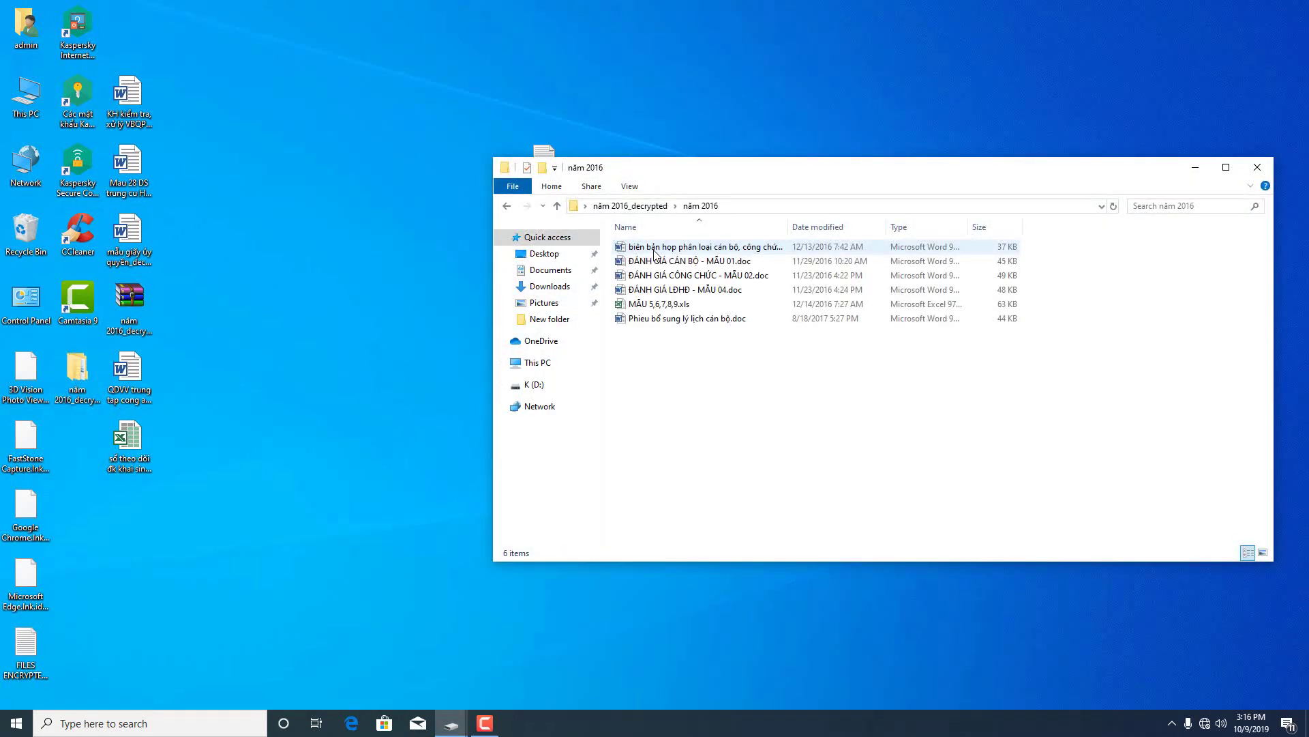
pyautogui.doubleClick(654, 249)
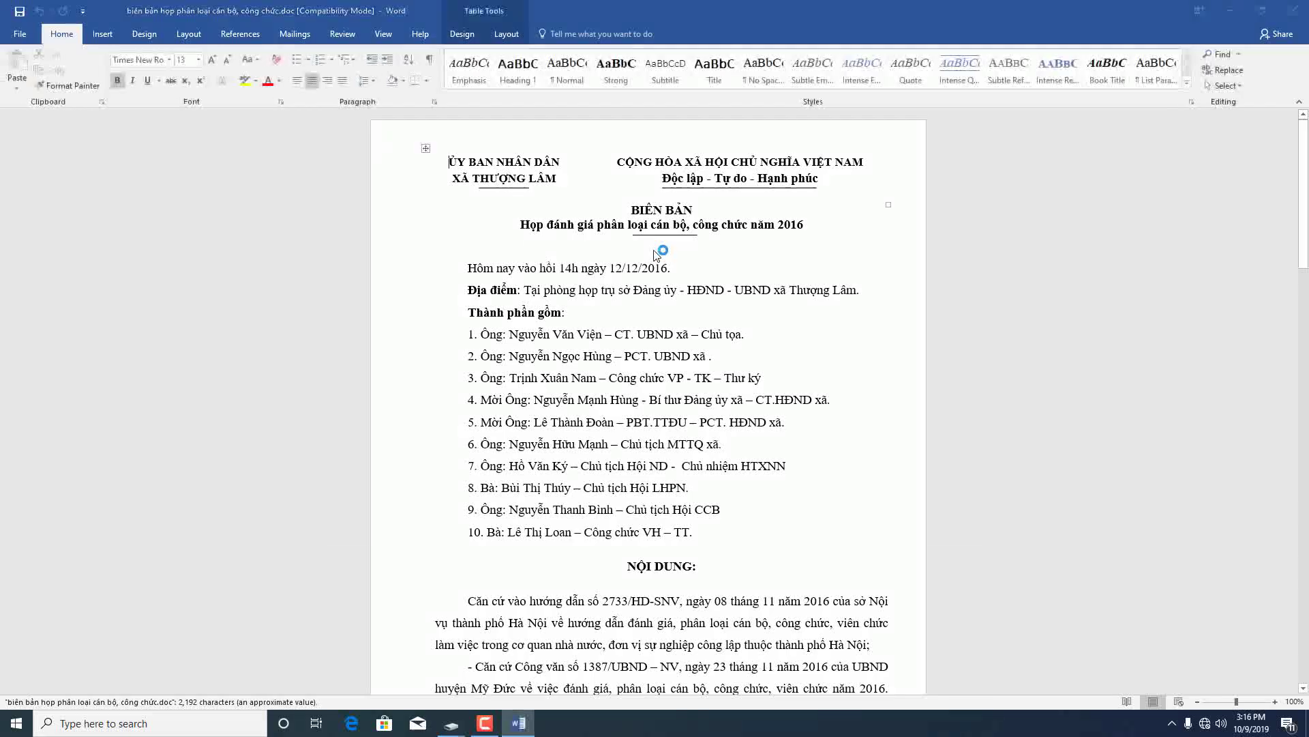
pyautogui.click(973, 158)
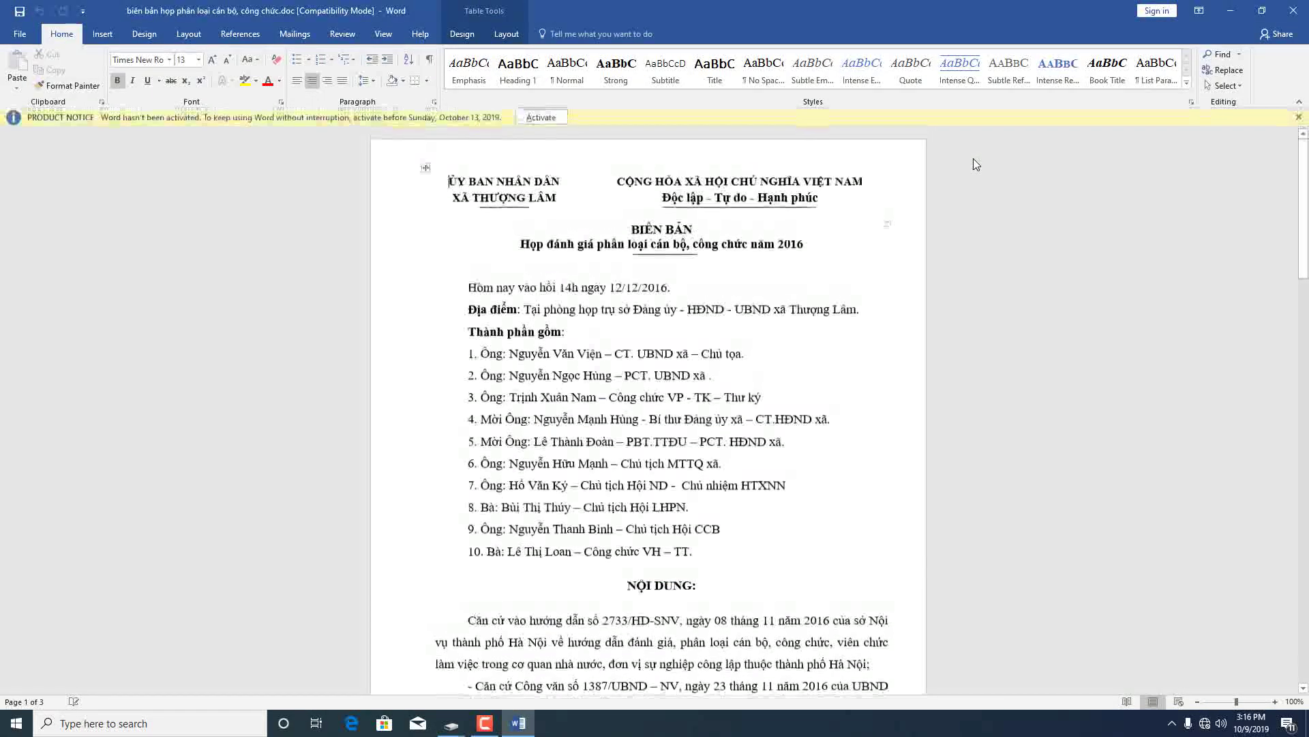
pyautogui.click(1293, 10)
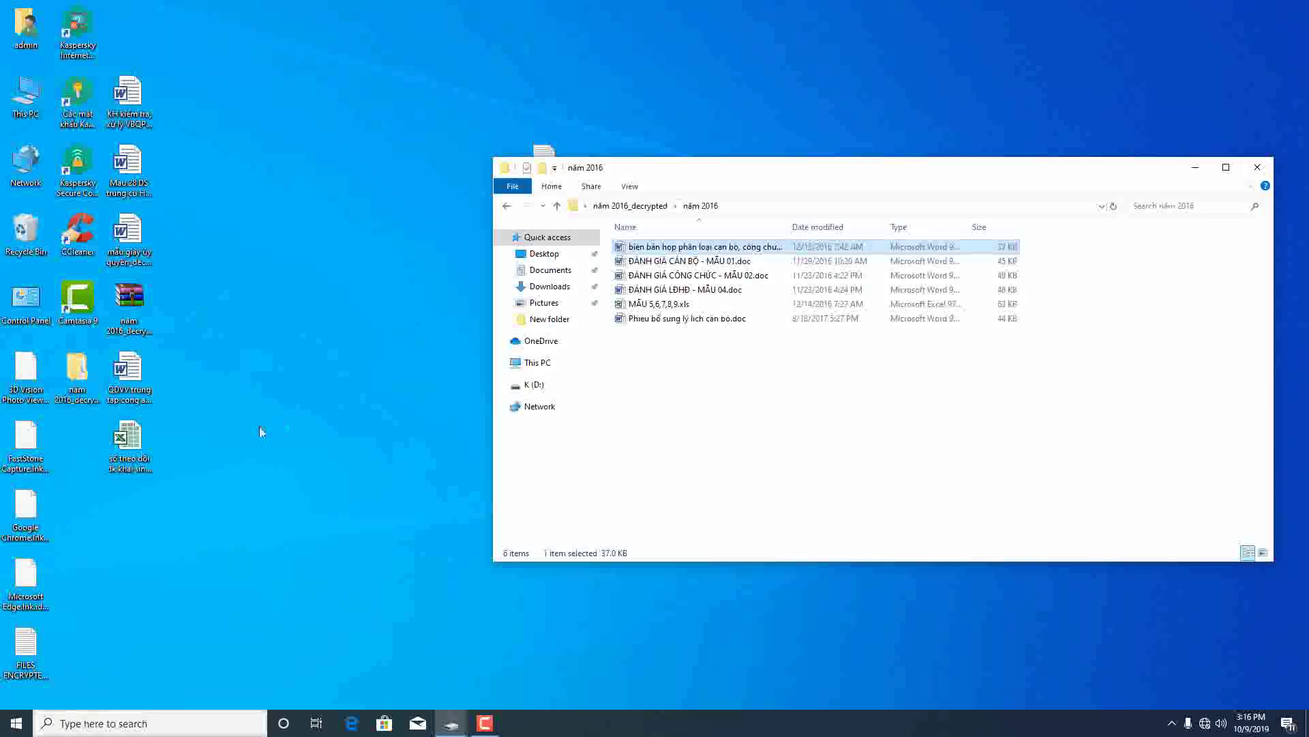
# Check the decrypted sổ theo dõi đk khai sinh_decrypted.xls in Excel, and close both the workbook and the năm 2016 folder.
pyautogui.click(126, 451)
pyautogui.doubleClick(125, 452)
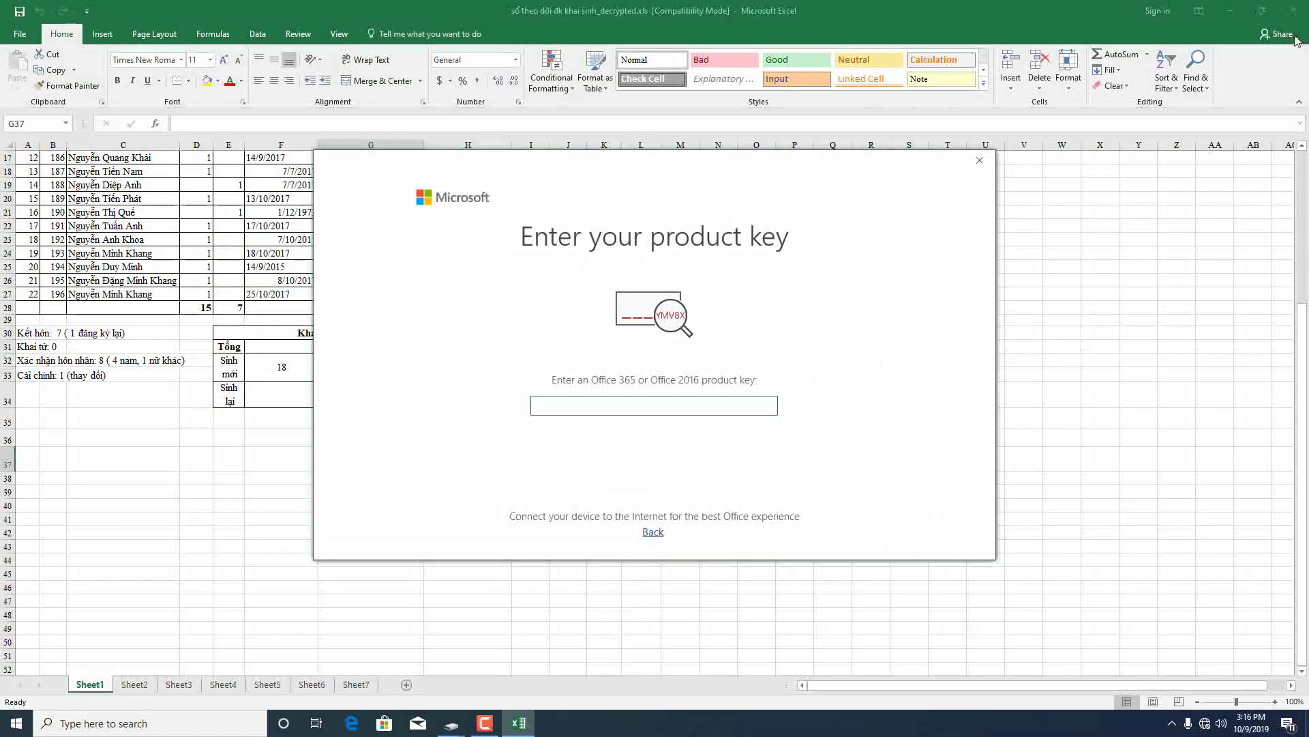
pyautogui.click(980, 160)
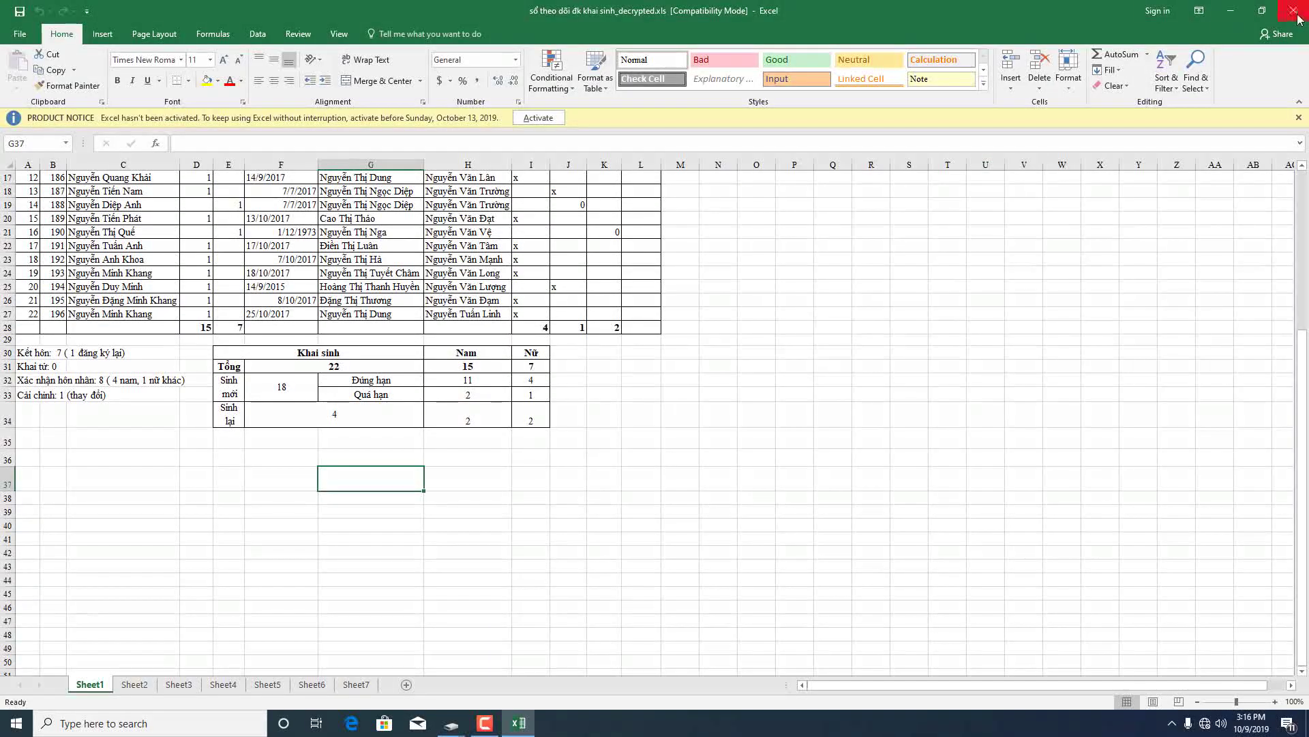
pyautogui.click(1294, 10)
pyautogui.click(656, 393)
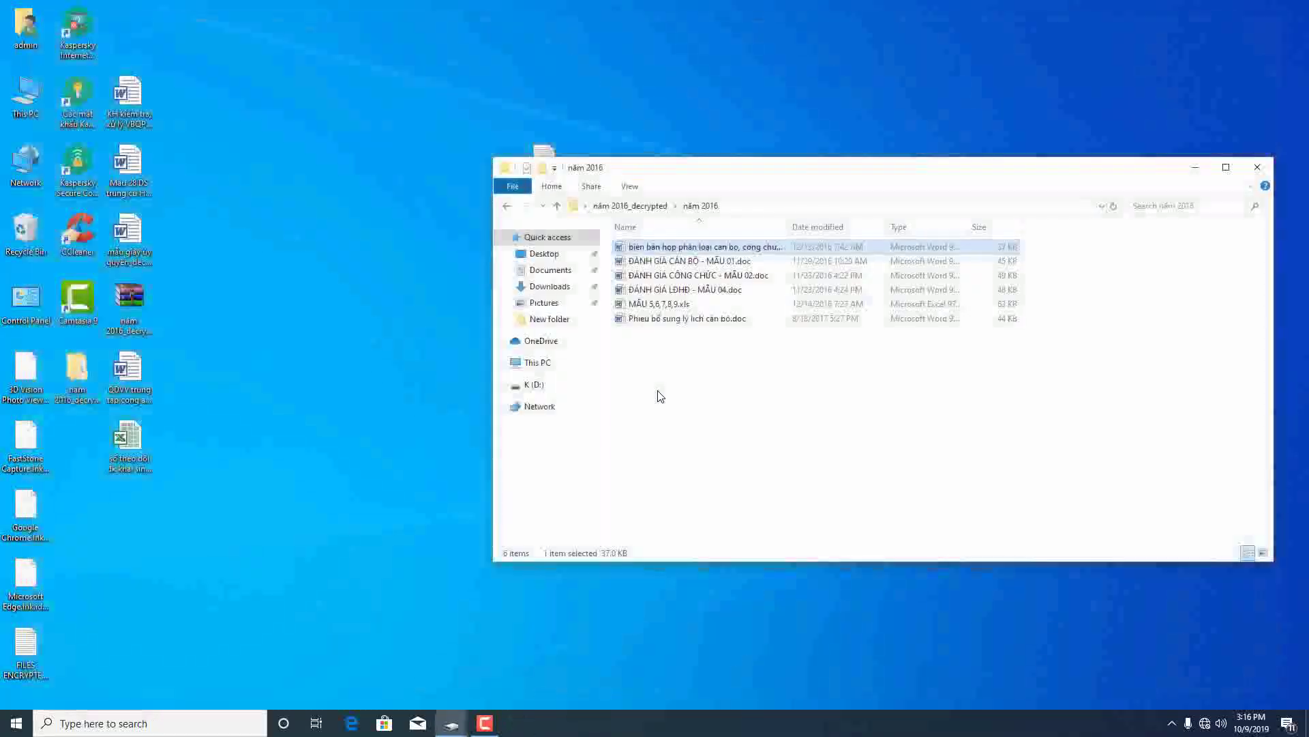
pyautogui.click(1257, 167)
# Open New folder on Local Disk (E:) to view its encrypted files.
pyautogui.doubleClick(28, 109)
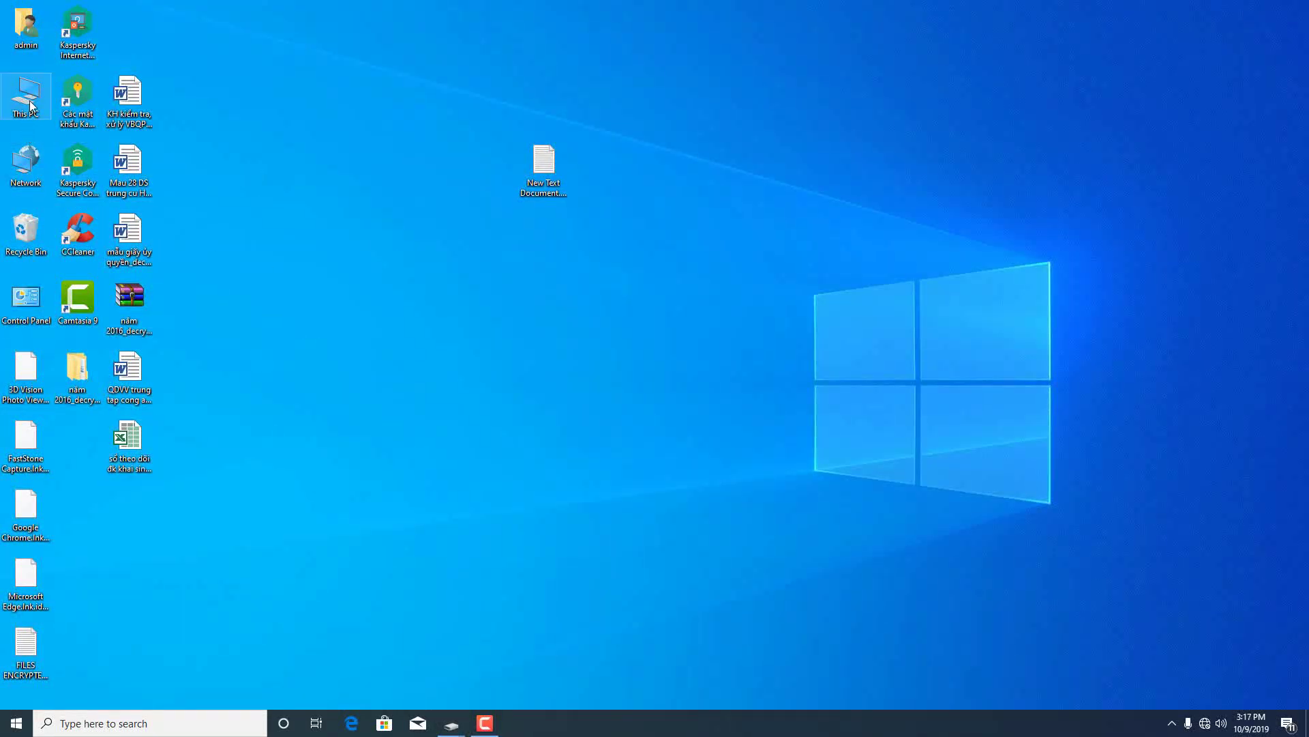
pyautogui.click(997, 417)
pyautogui.doubleClick(997, 417)
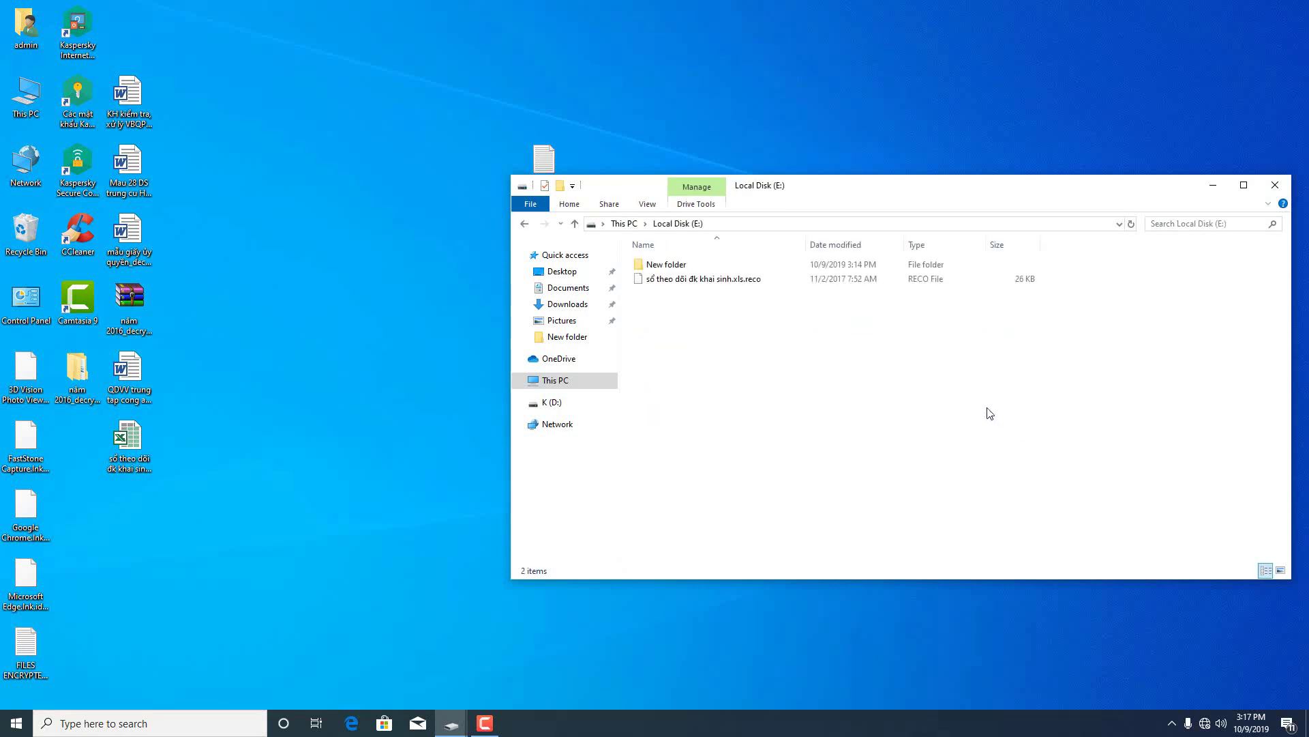
pyautogui.click(669, 270)
pyautogui.doubleClick(669, 270)
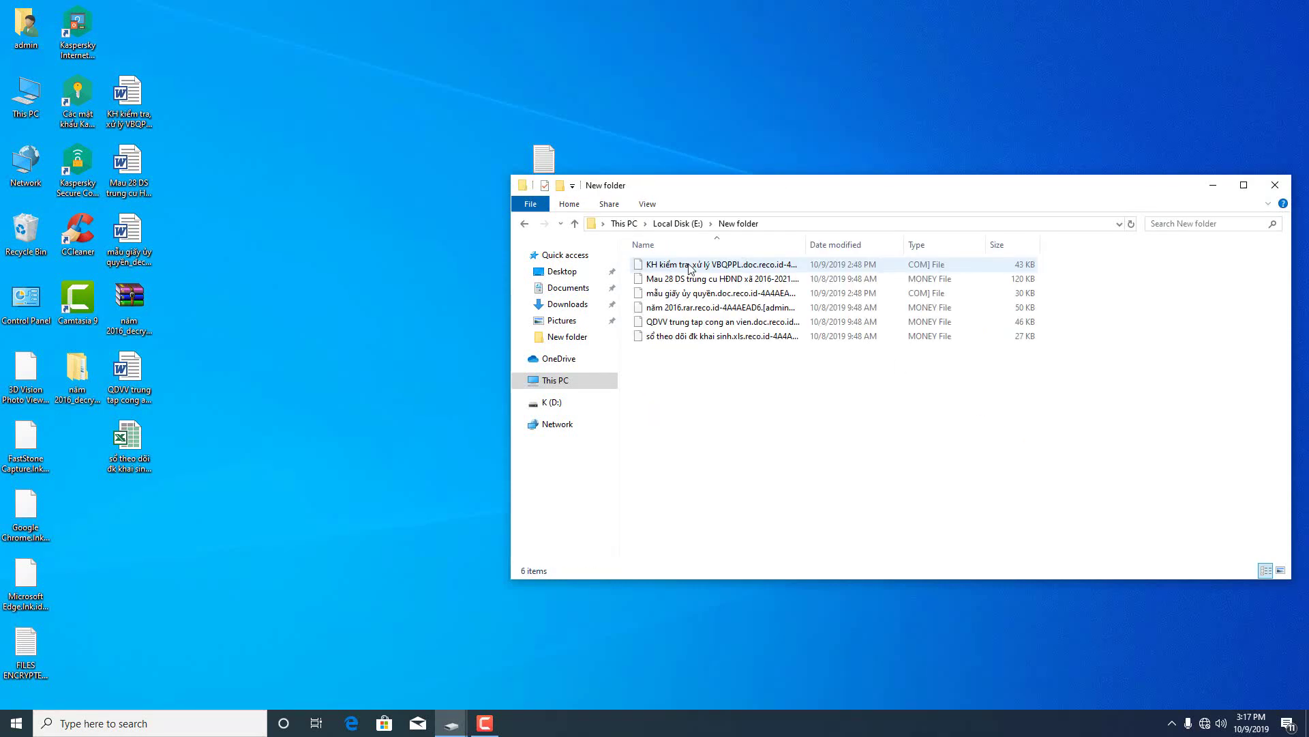
# Try to open the encrypted KH kiểm tra, Mau 28 DS trung cu and mẫu giấy ủy quyền files, dismissing the app chooser each time.
pyautogui.doubleClick(690, 268)
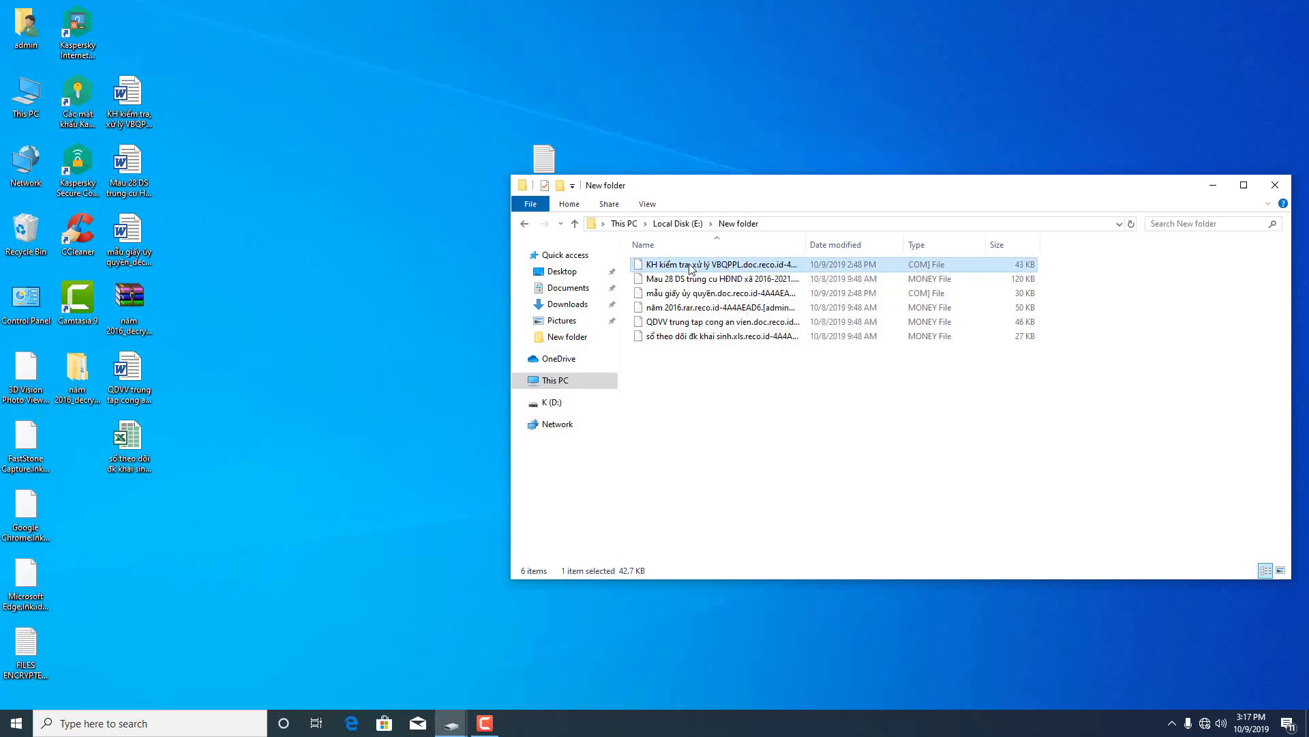
pyautogui.click(789, 430)
pyautogui.doubleClick(729, 278)
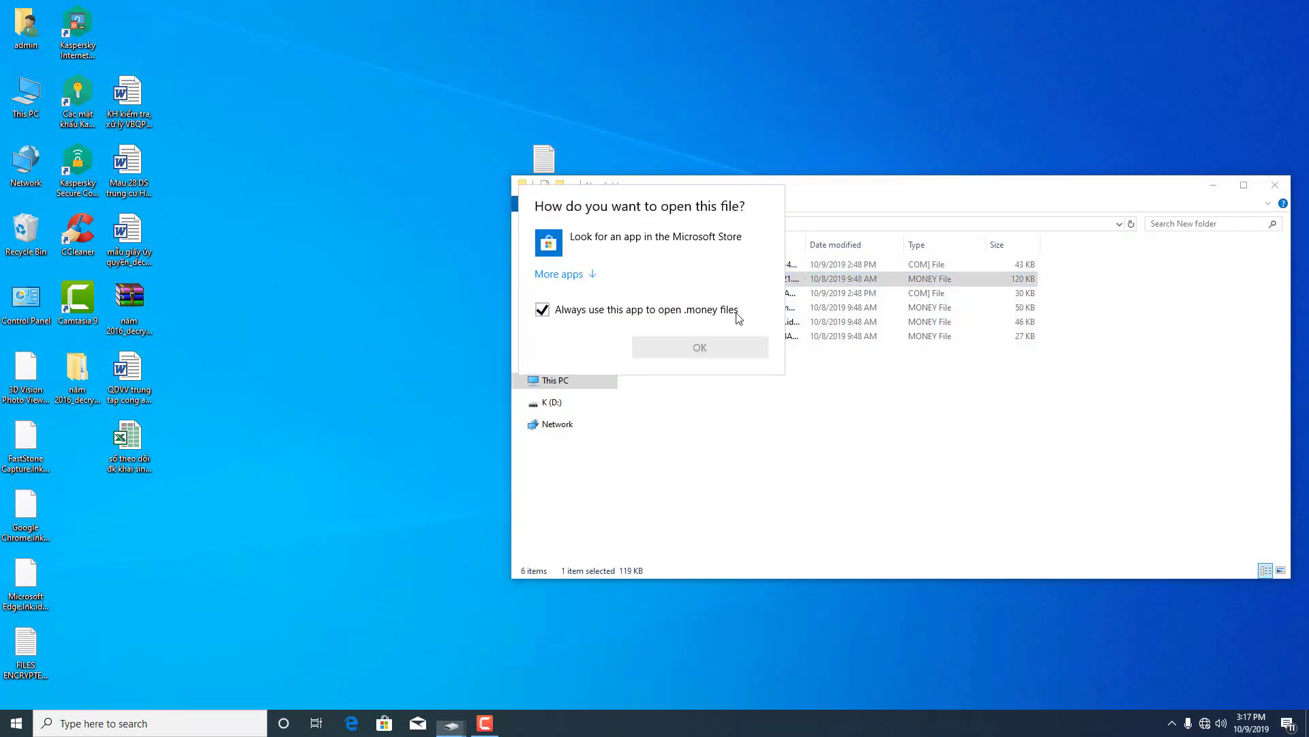
pyautogui.click(768, 407)
pyautogui.doubleClick(704, 295)
pyautogui.click(786, 407)
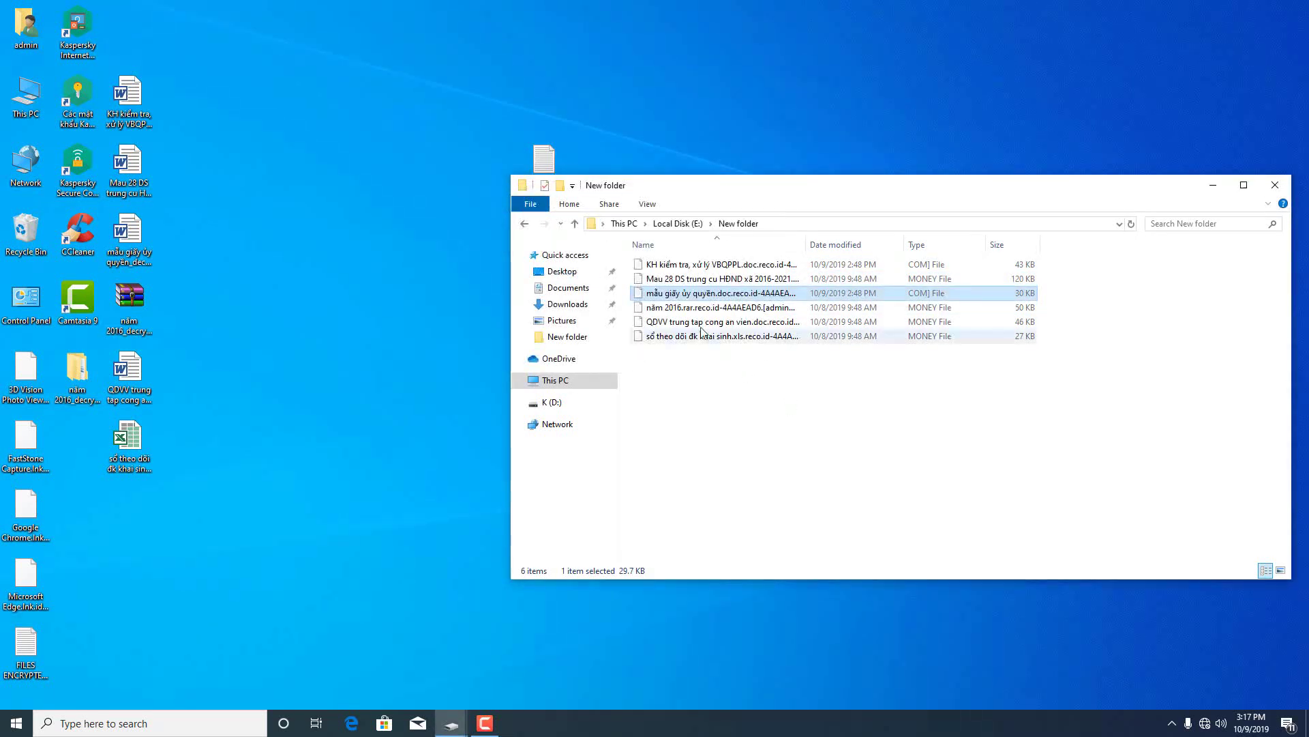
# Try to open the encrypted năm 2016.rar, QDVV trung tap cong an vien and sổ theo dõi đk khai sinh files, dismissing the app chooser.
pyautogui.click(687, 308)
pyautogui.doubleClick(688, 311)
pyautogui.click(763, 410)
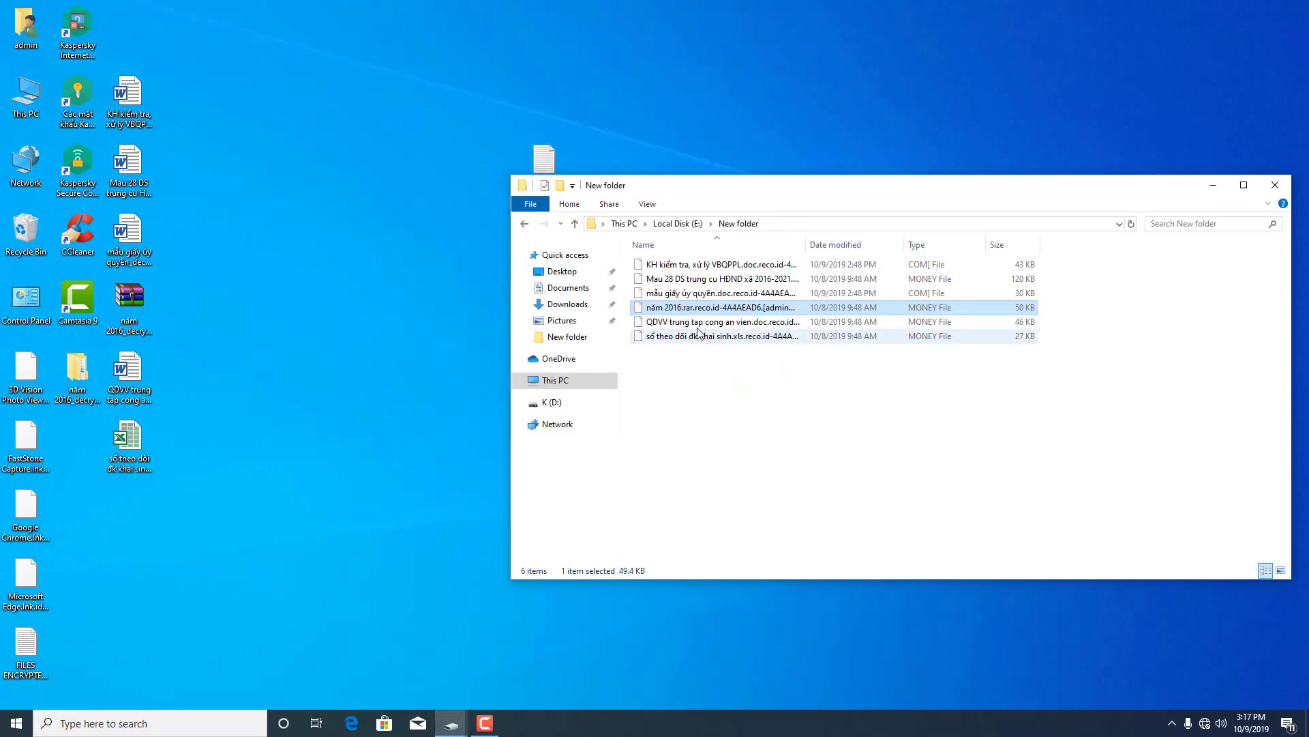
pyautogui.click(697, 323)
pyautogui.doubleClick(697, 323)
pyautogui.click(762, 409)
pyautogui.click(695, 336)
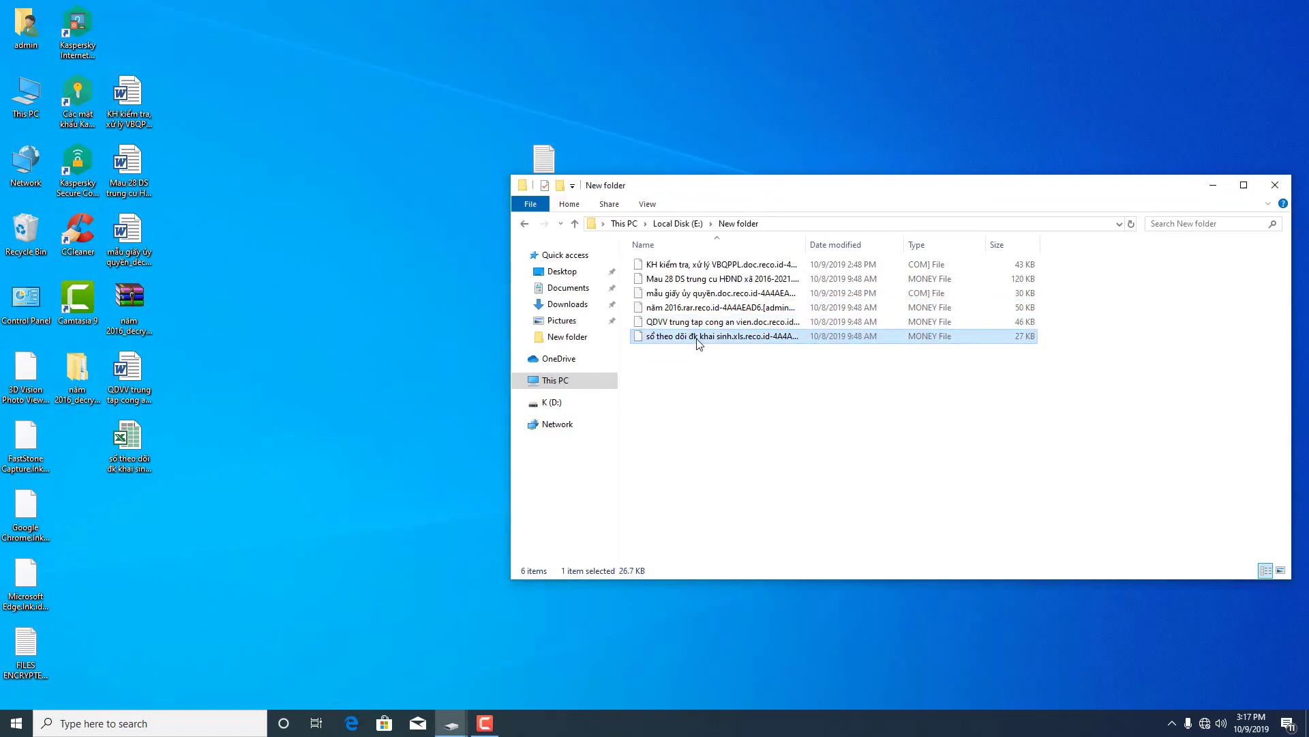
pyautogui.doubleClick(696, 336)
pyautogui.click(749, 403)
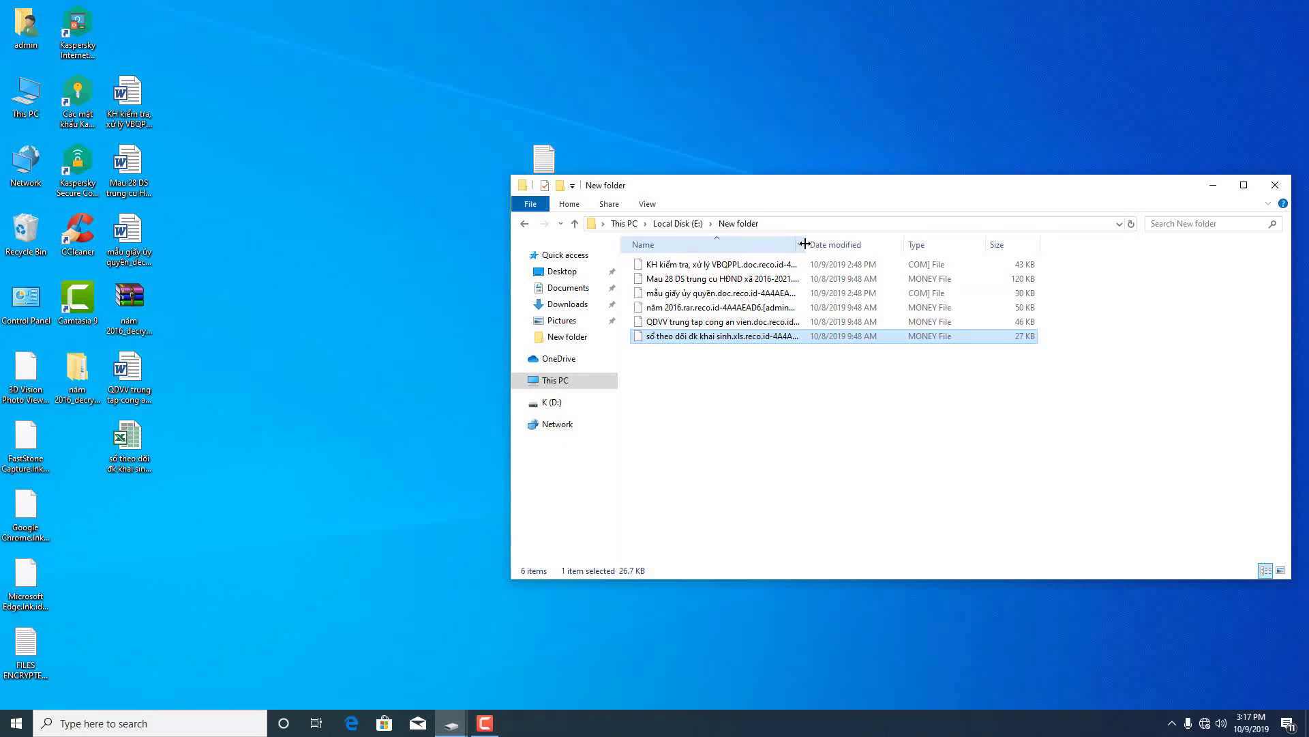
# Widen the Name column to examine the encrypted files' full names and extensions, and close the folder window.
pyautogui.moveTo(803, 244); pyautogui.dragTo(1077, 244)
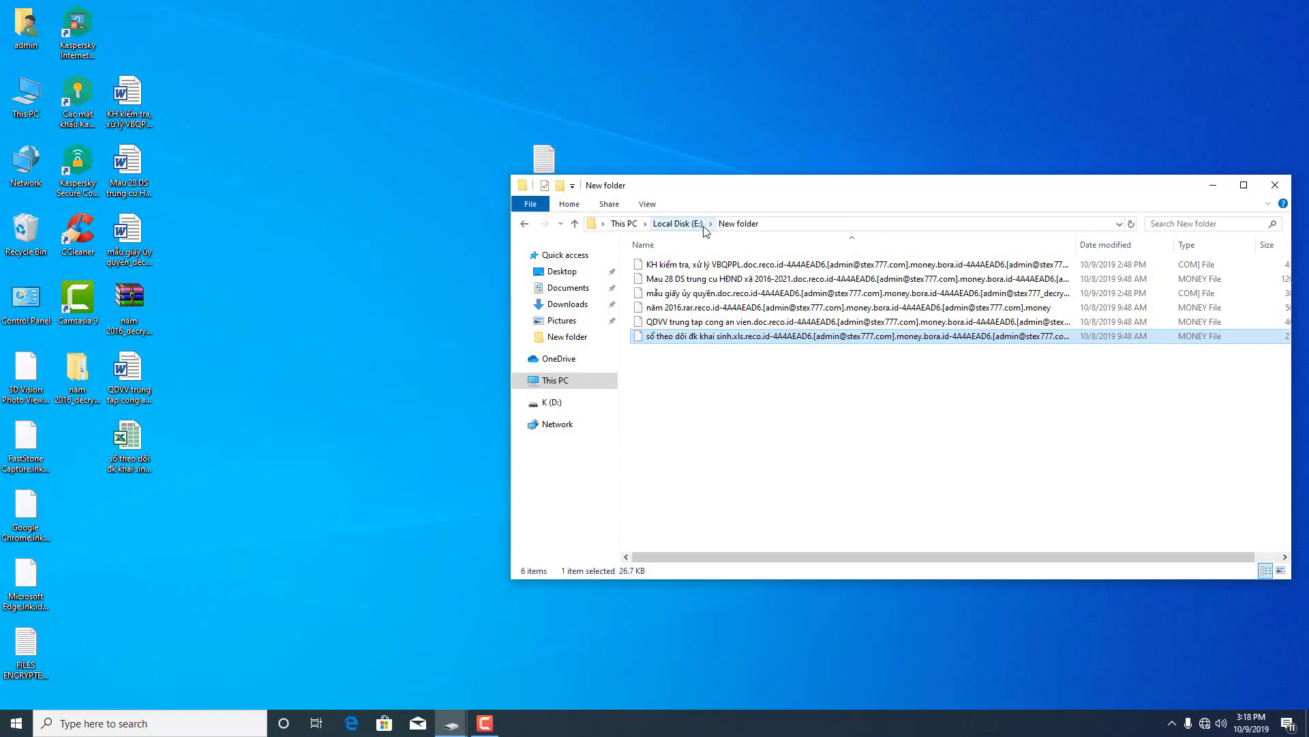
pyautogui.moveTo(744, 193); pyautogui.dragTo(513, 133)
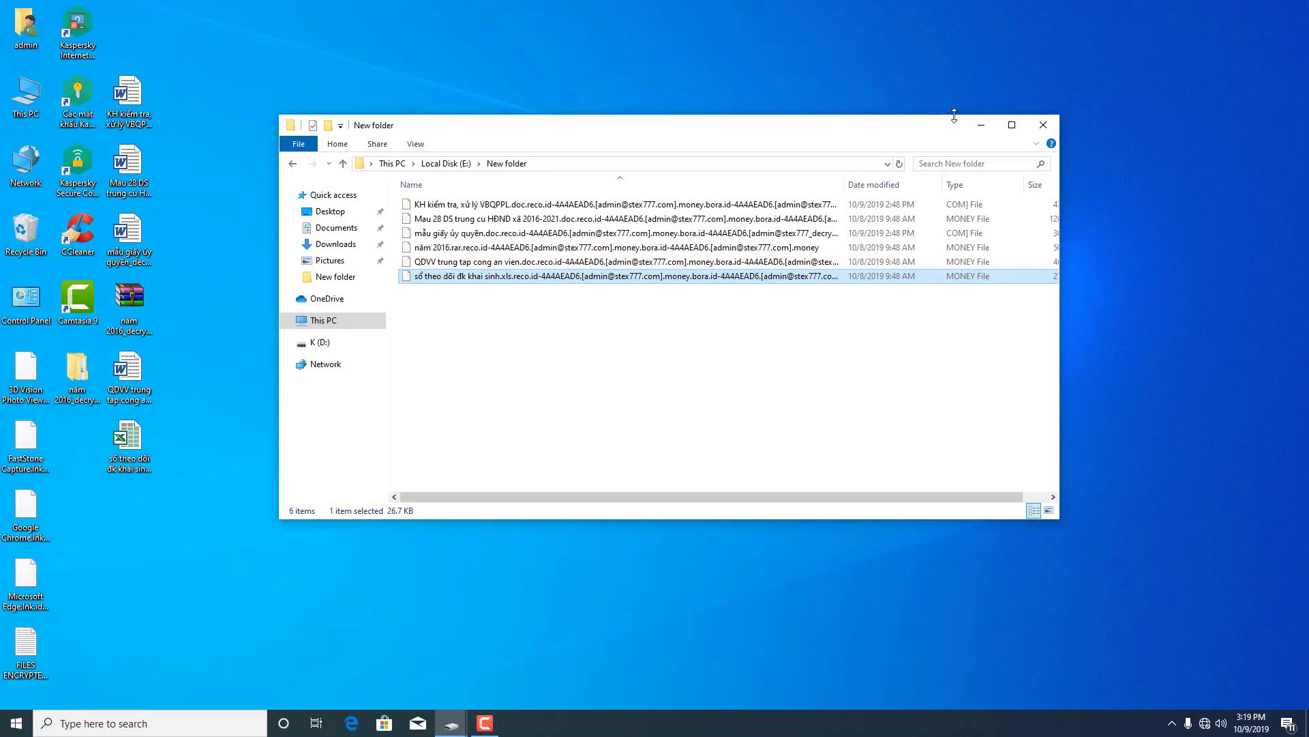
pyautogui.click(1044, 125)
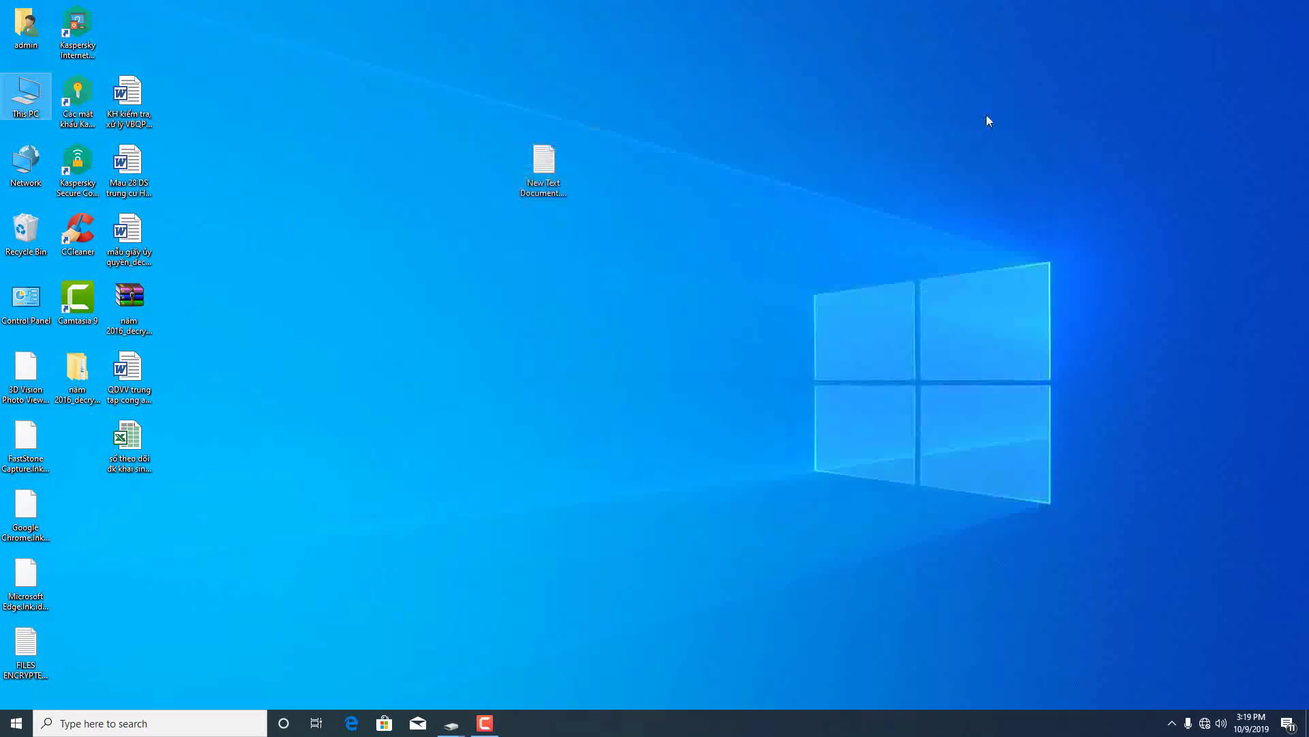